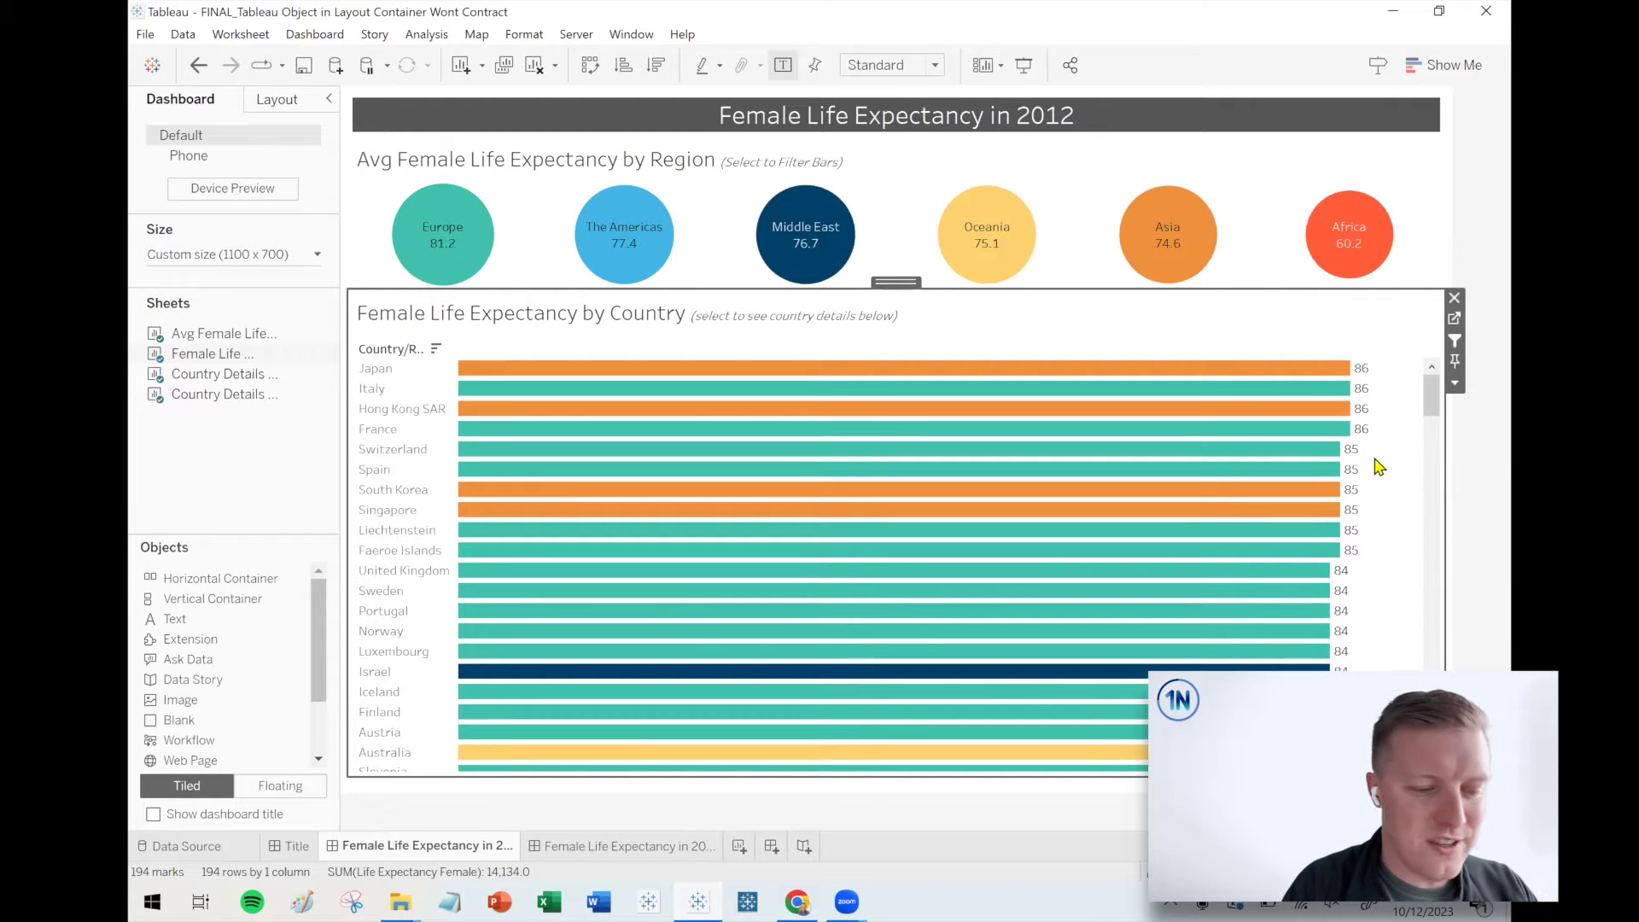
Select the Japan-to-France bars, then South Korea, clearing each to confirm Country Details expands and collapses.
{"action": "left_click_drag", "start_coordinate": [1337, 386], "coordinate": [1295, 358]}
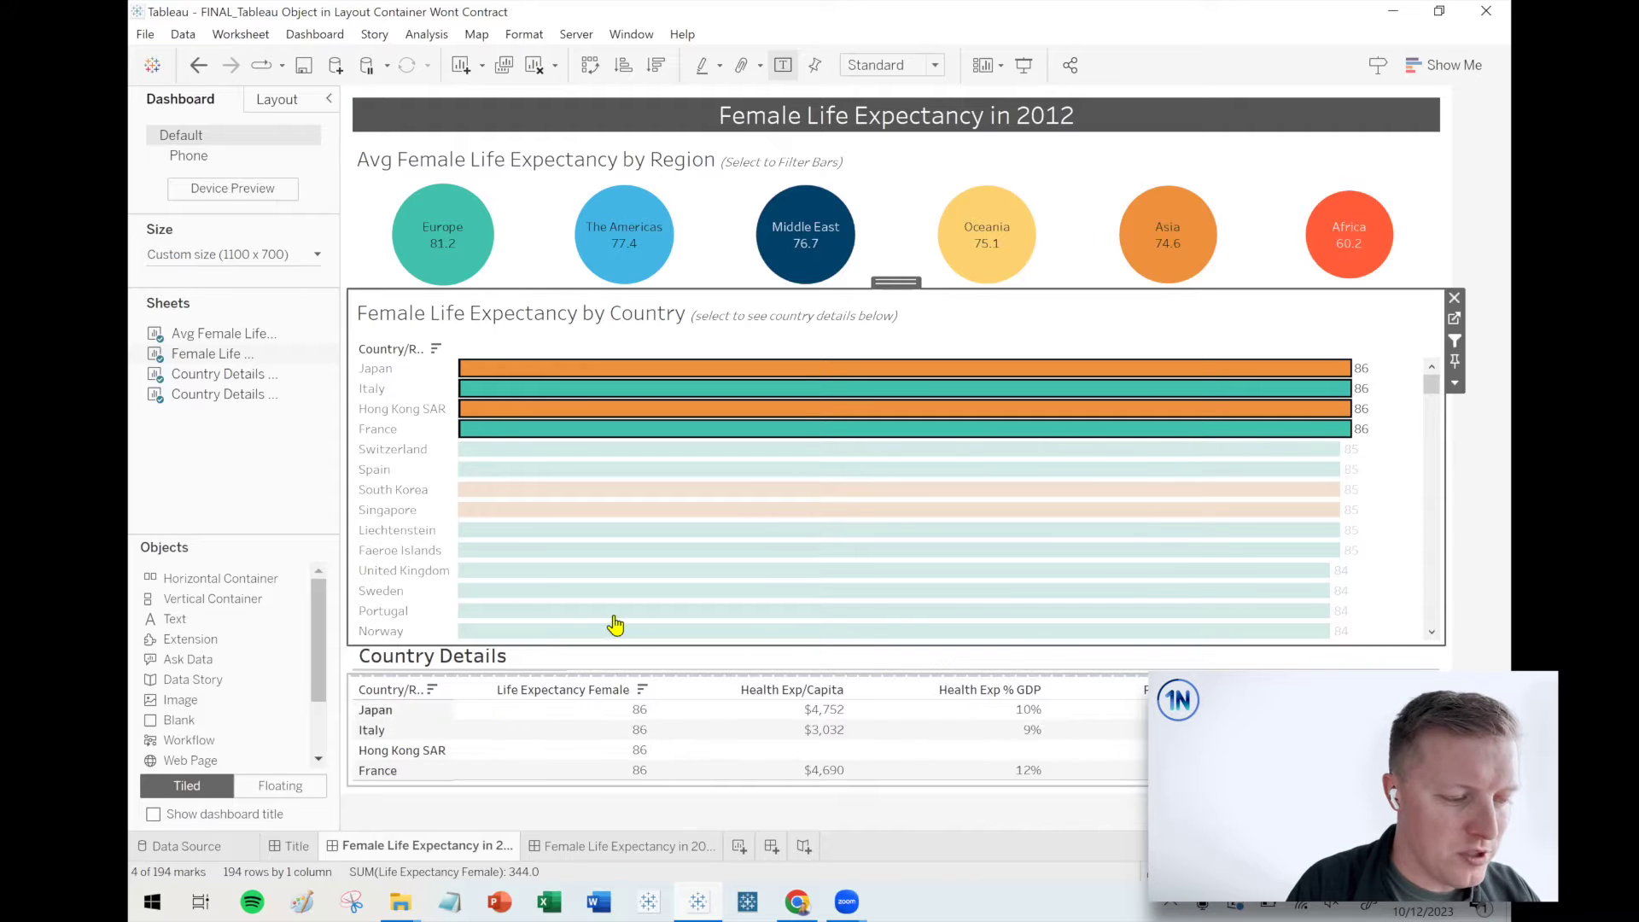
{"action": "left_click", "coordinate": [1396, 430]}
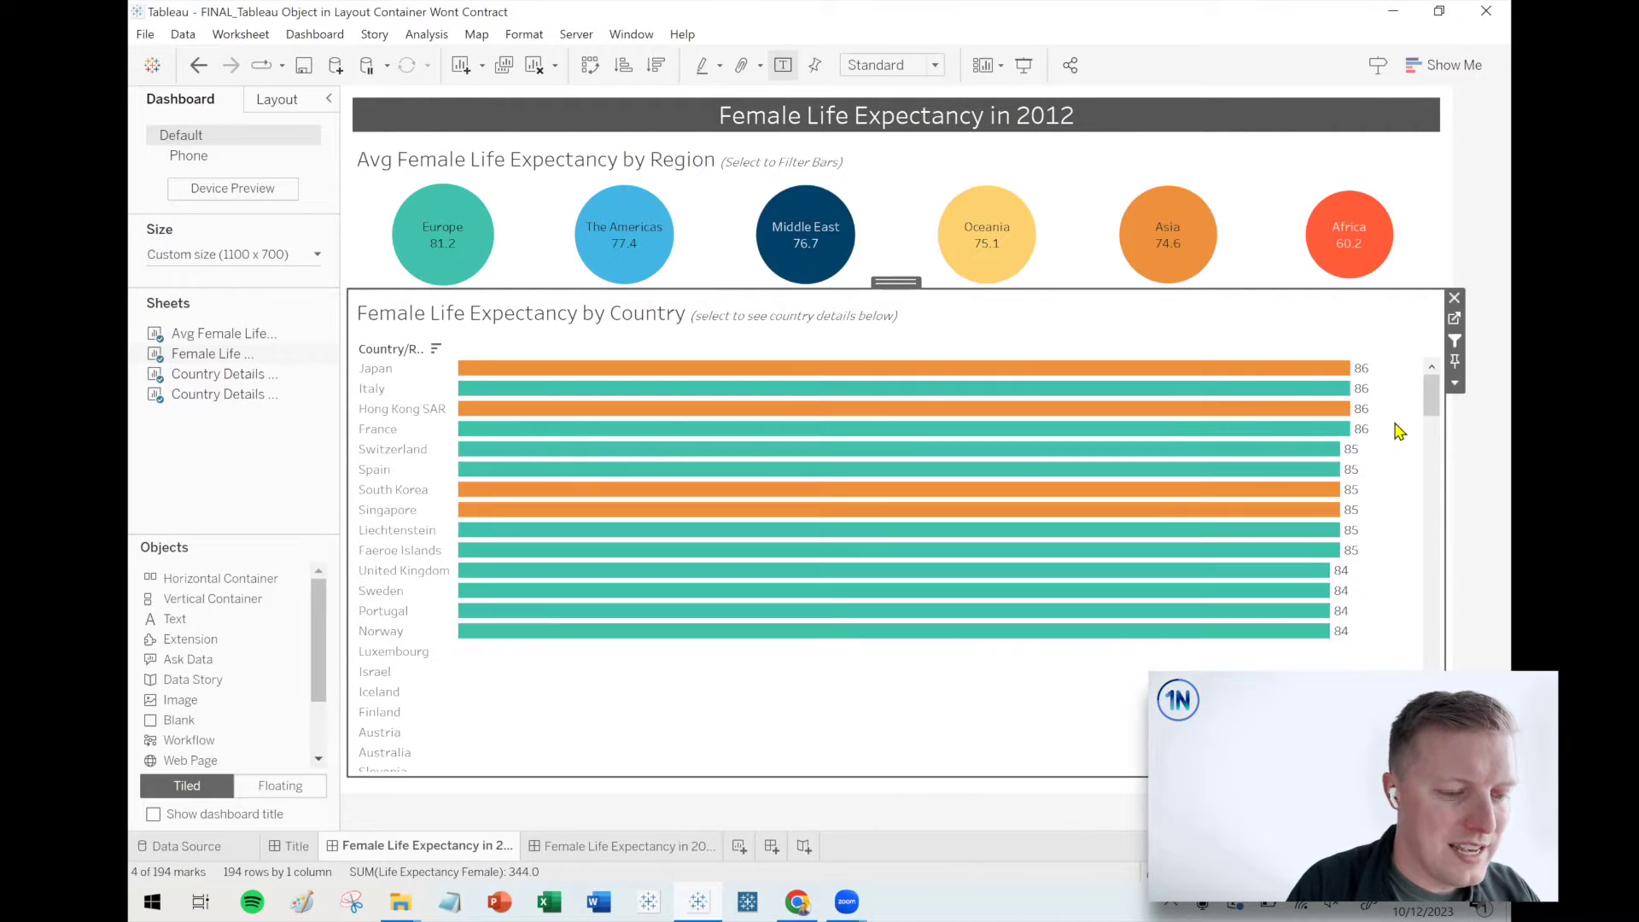
{"action": "left_click", "coordinate": [1287, 500]}
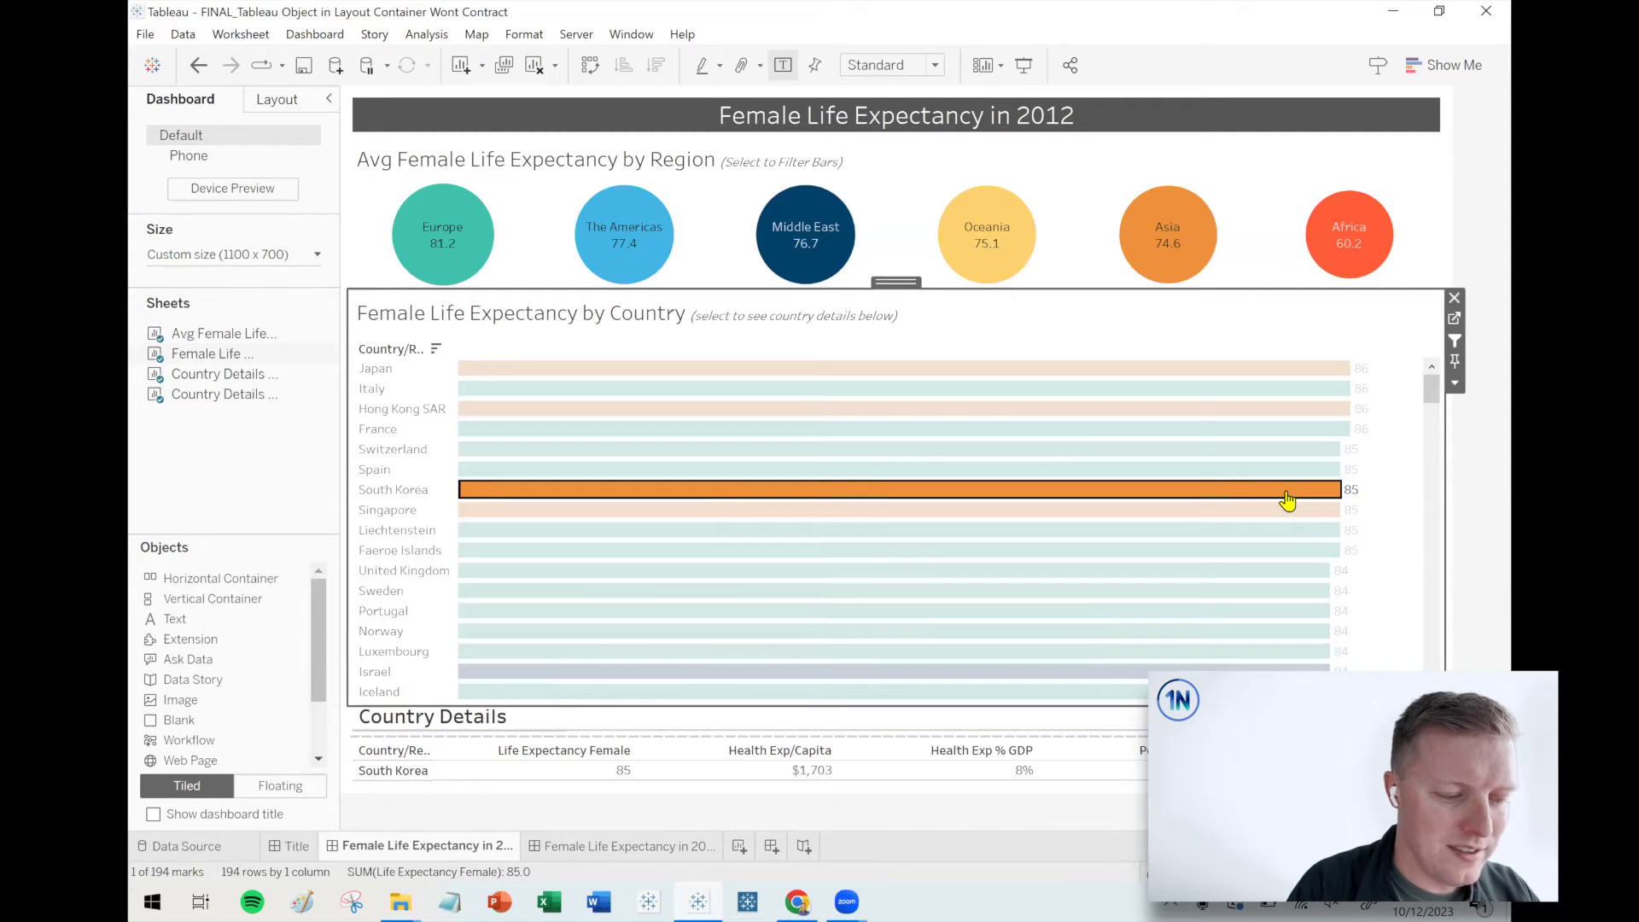
{"action": "left_click", "coordinate": [1287, 500]}
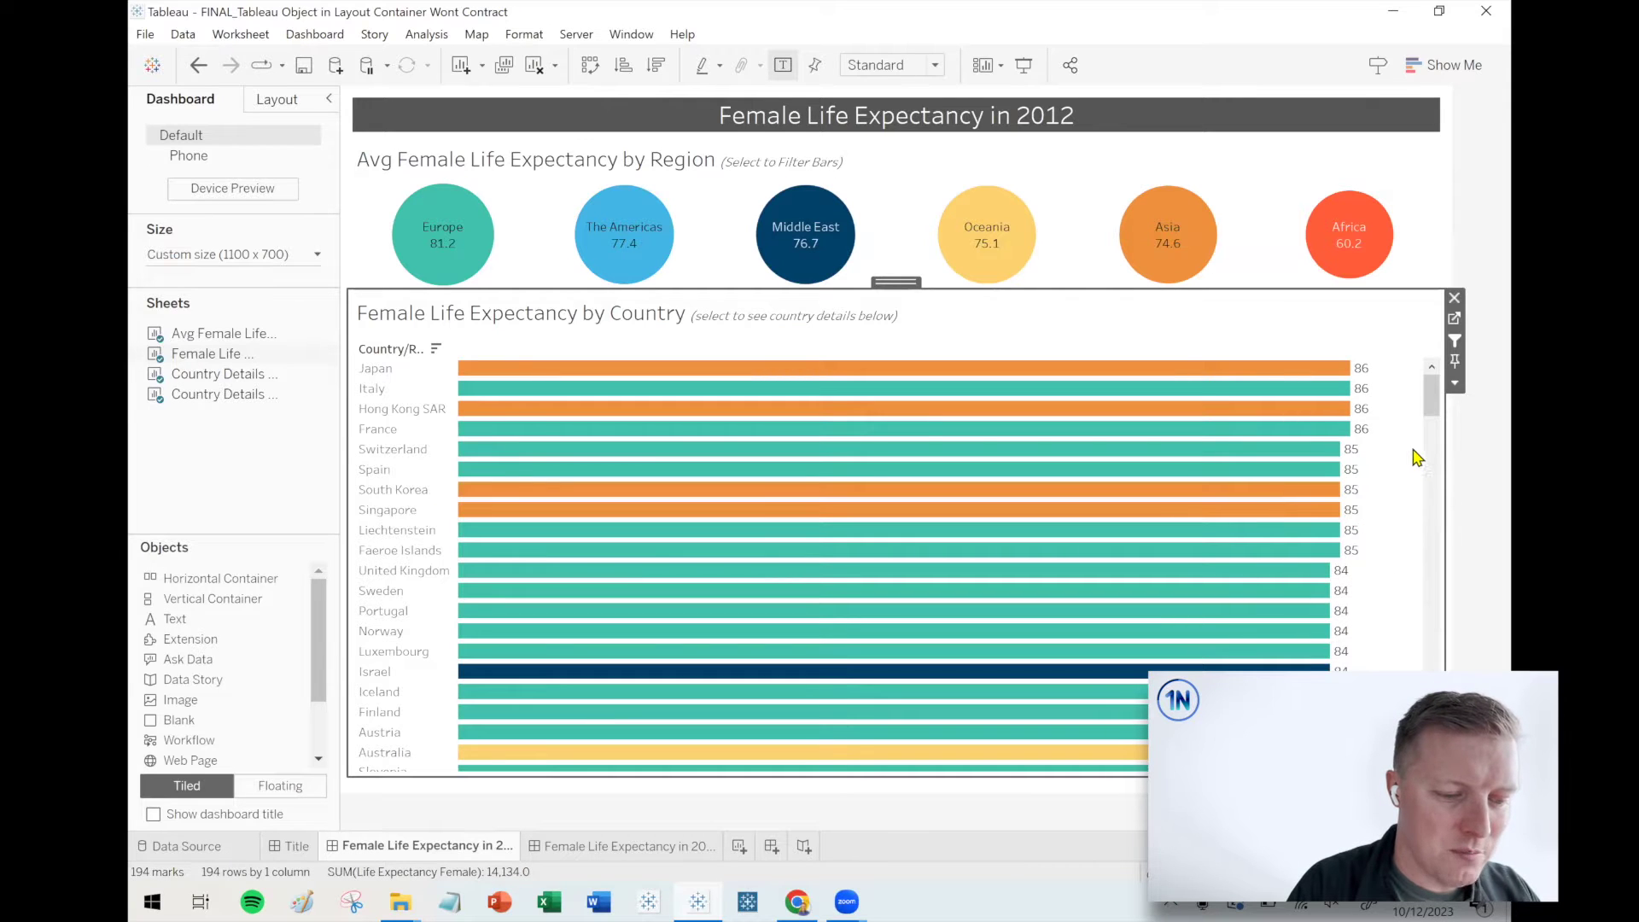
{"action": "left_click", "coordinate": [674, 847]}
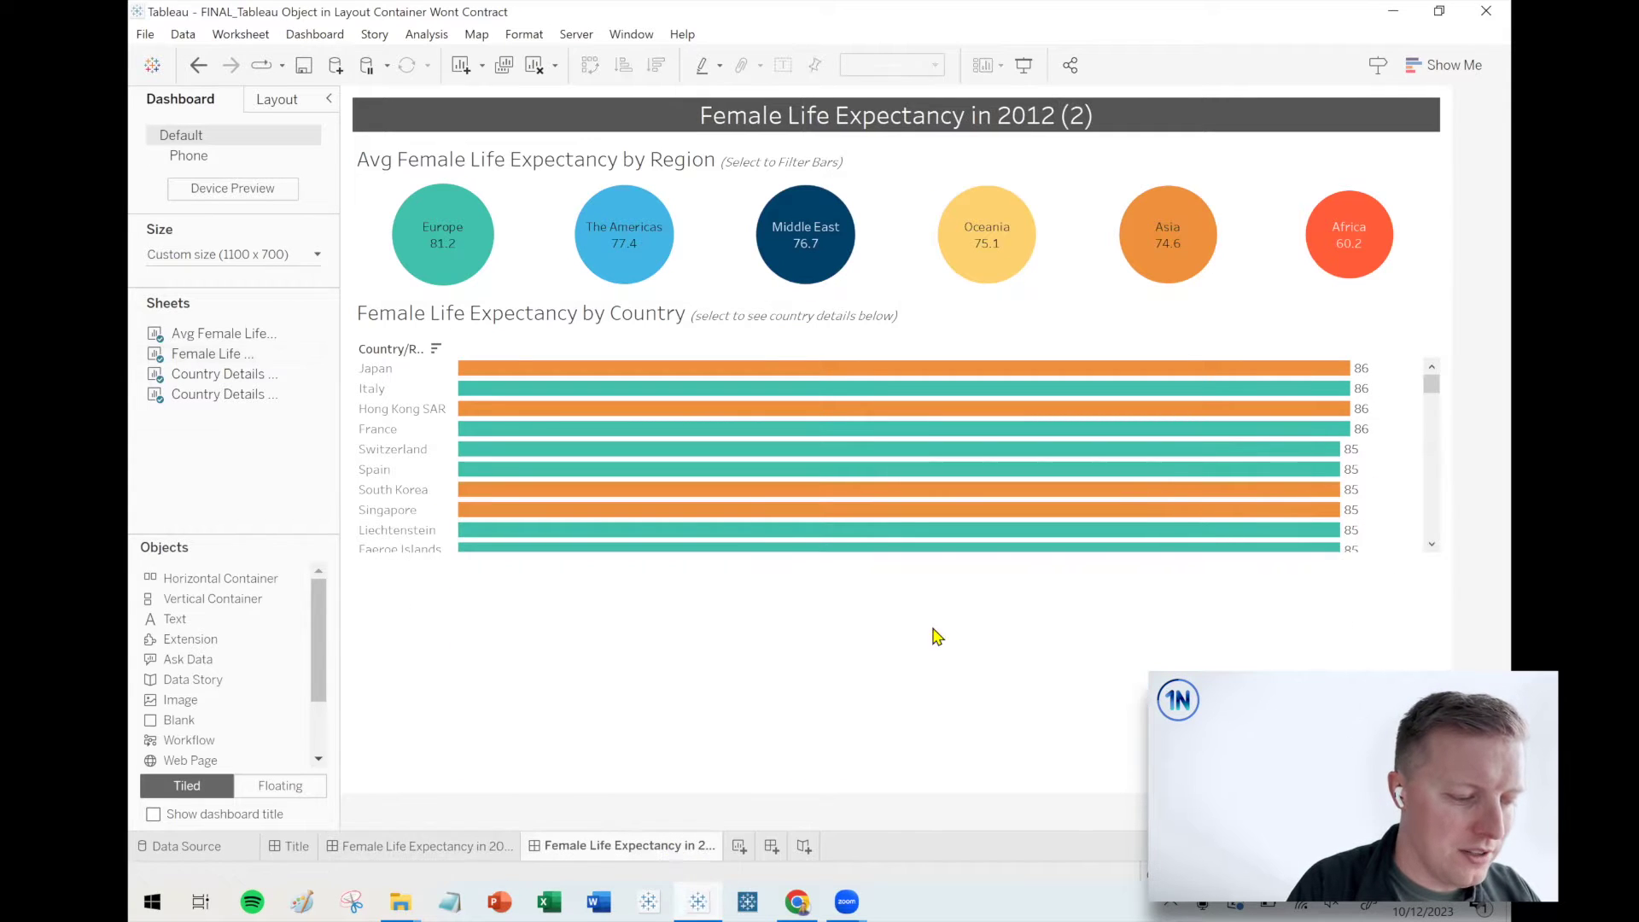
{"action": "left_click_drag", "start_coordinate": [1383, 456], "coordinate": [1251, 384]}
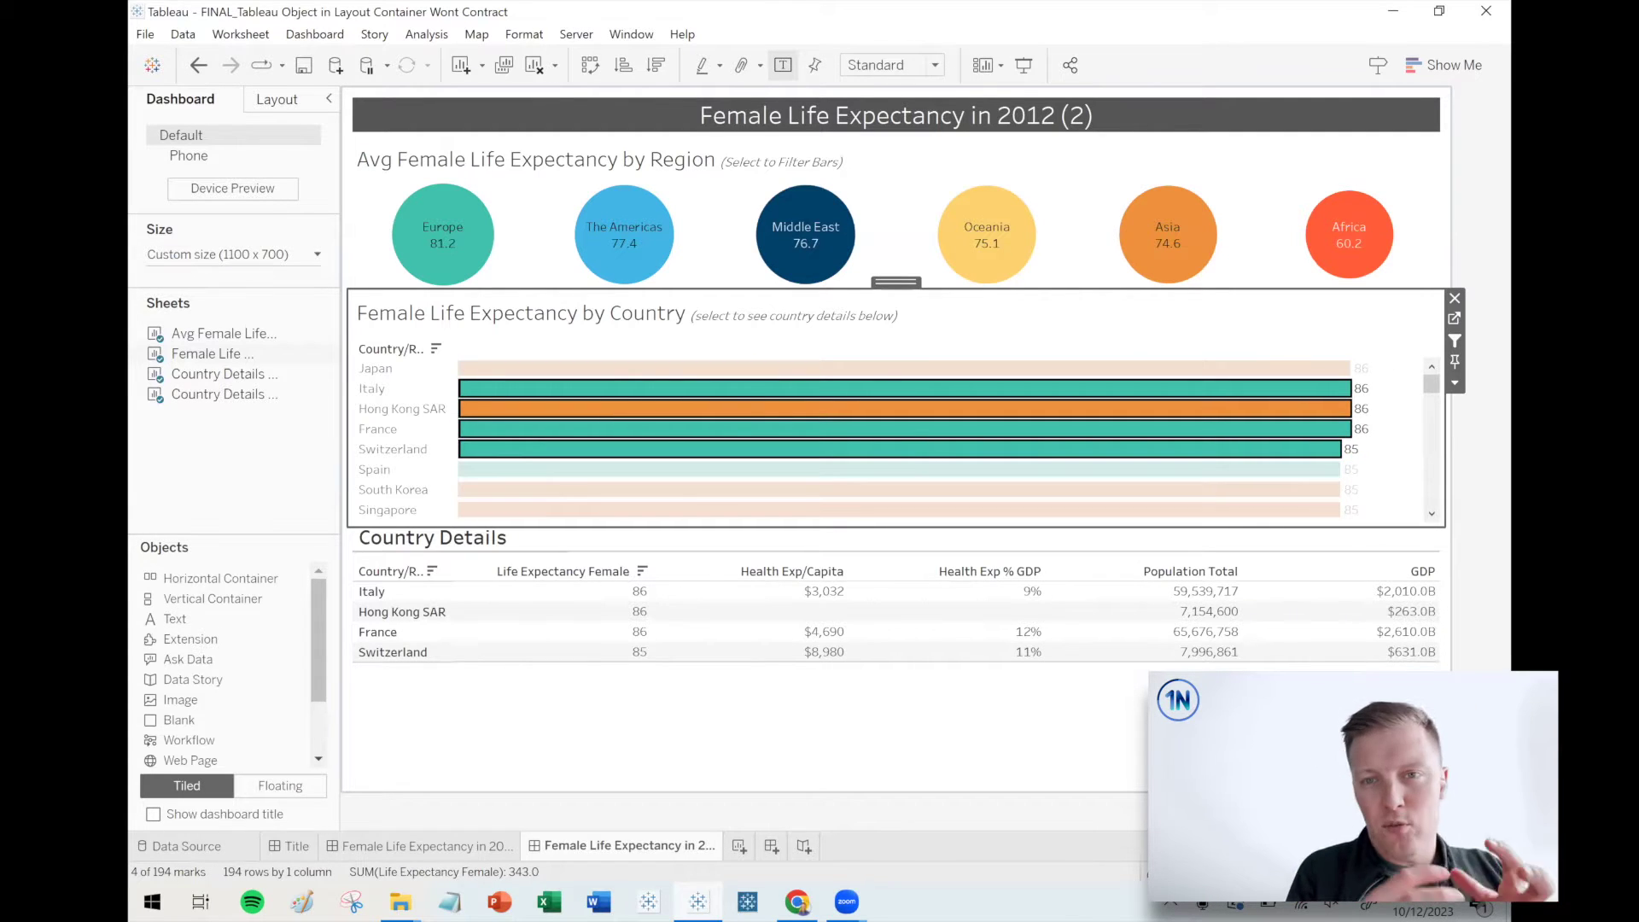
{"action": "left_click", "coordinate": [1390, 458]}
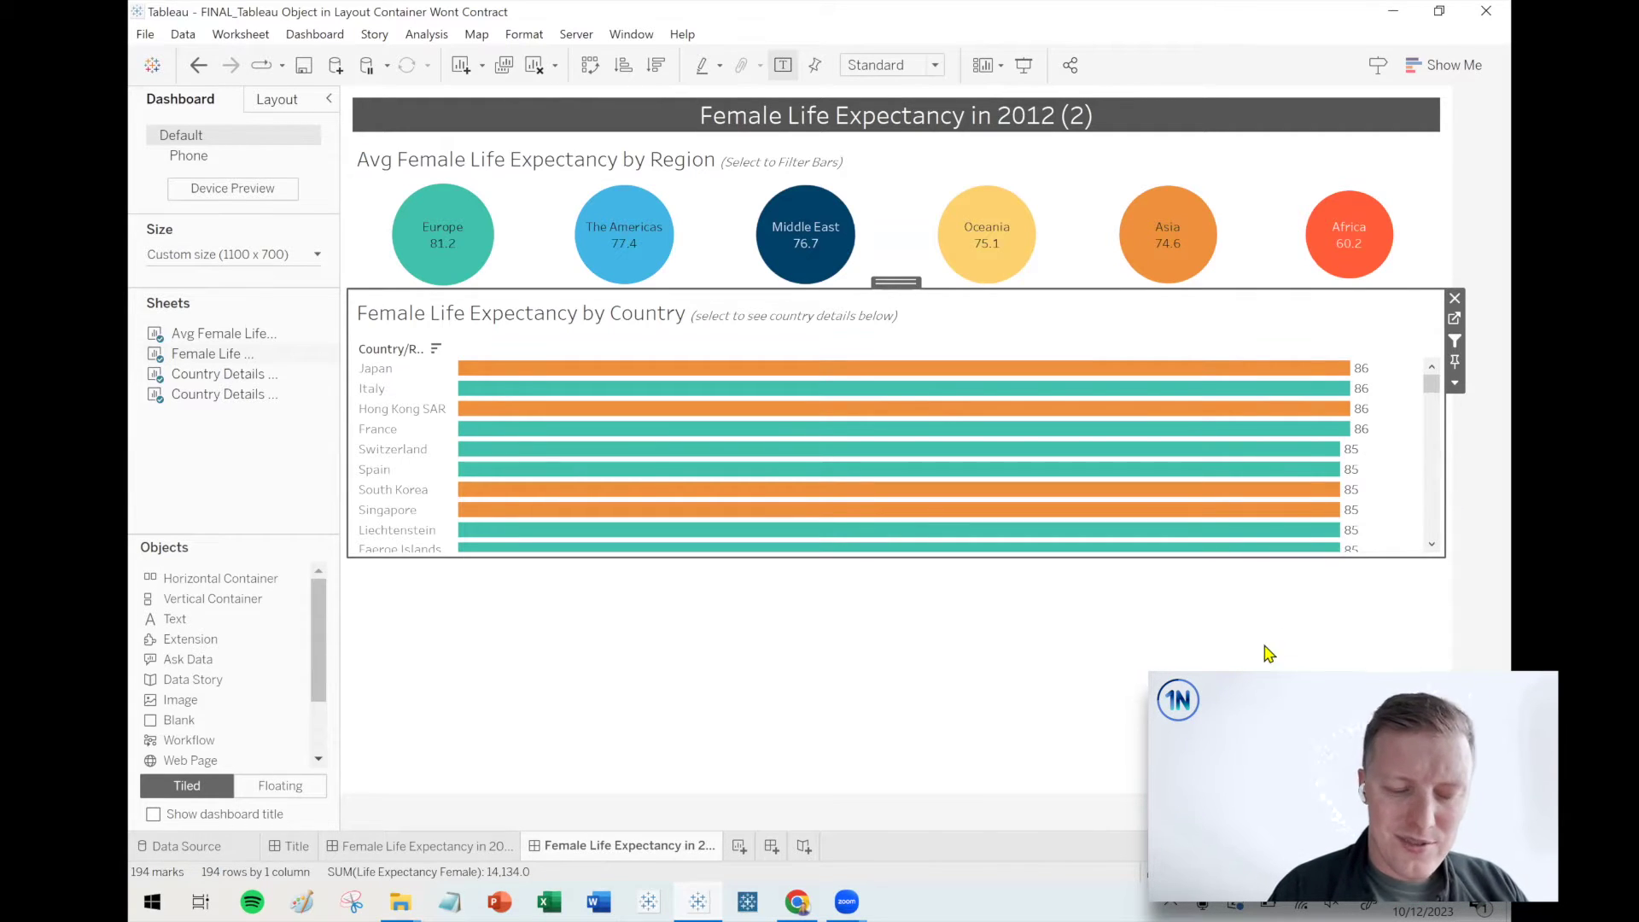
{"action": "left_click", "coordinate": [1485, 546]}
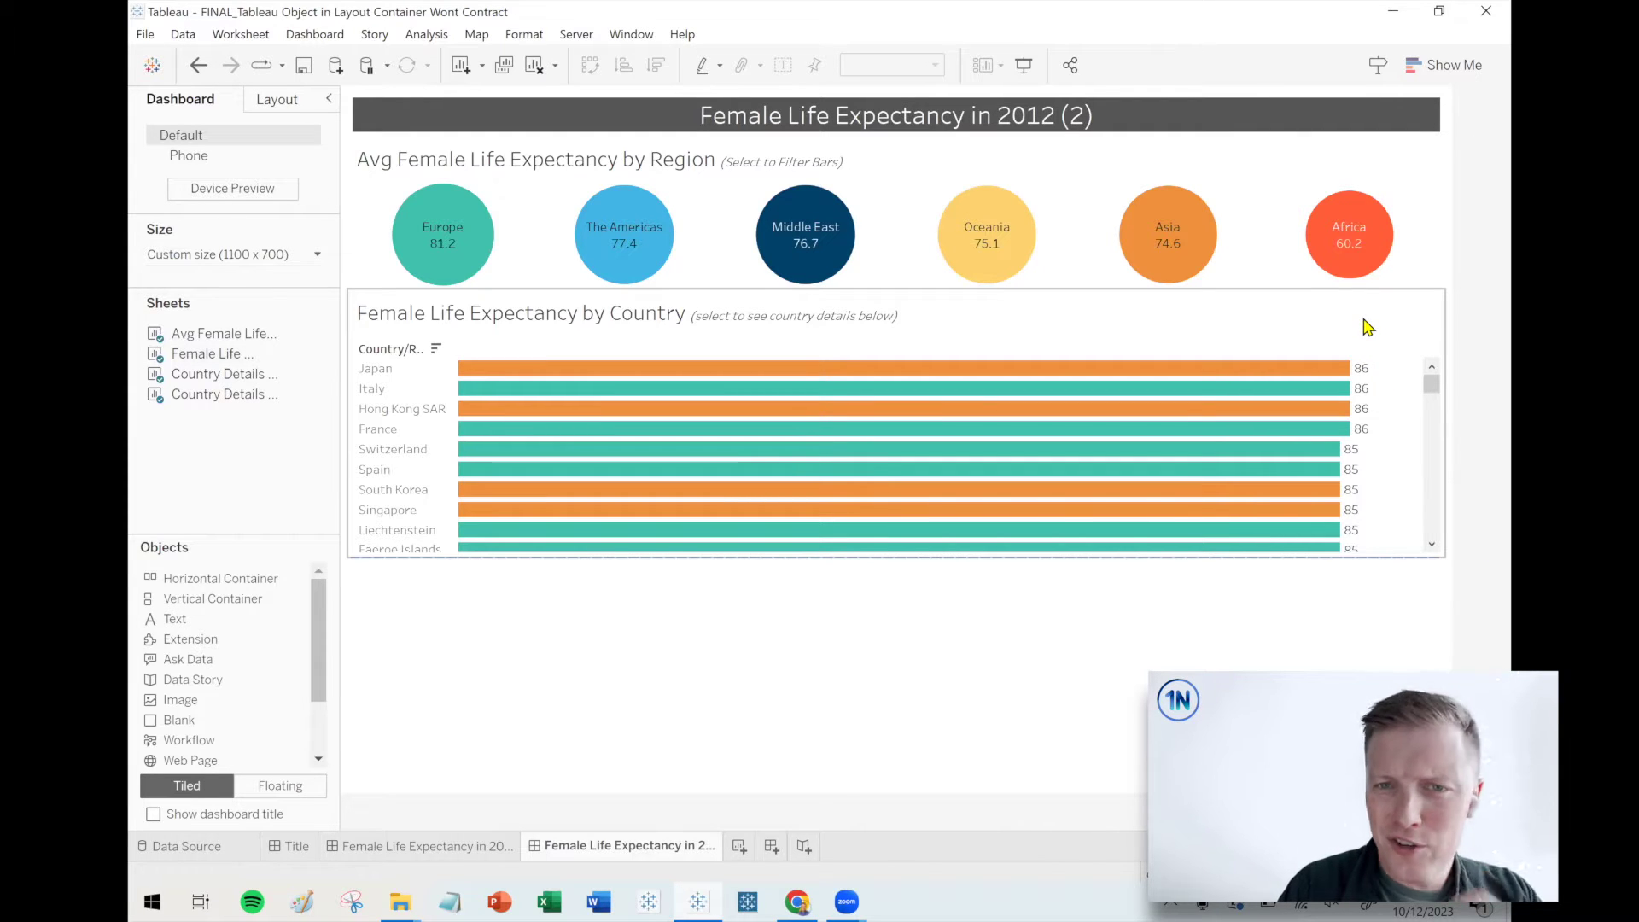
Select the bar chart's parent container, then the container enclosing the chart and the empty Country Details sheet.
{"action": "left_click", "coordinate": [1027, 322]}
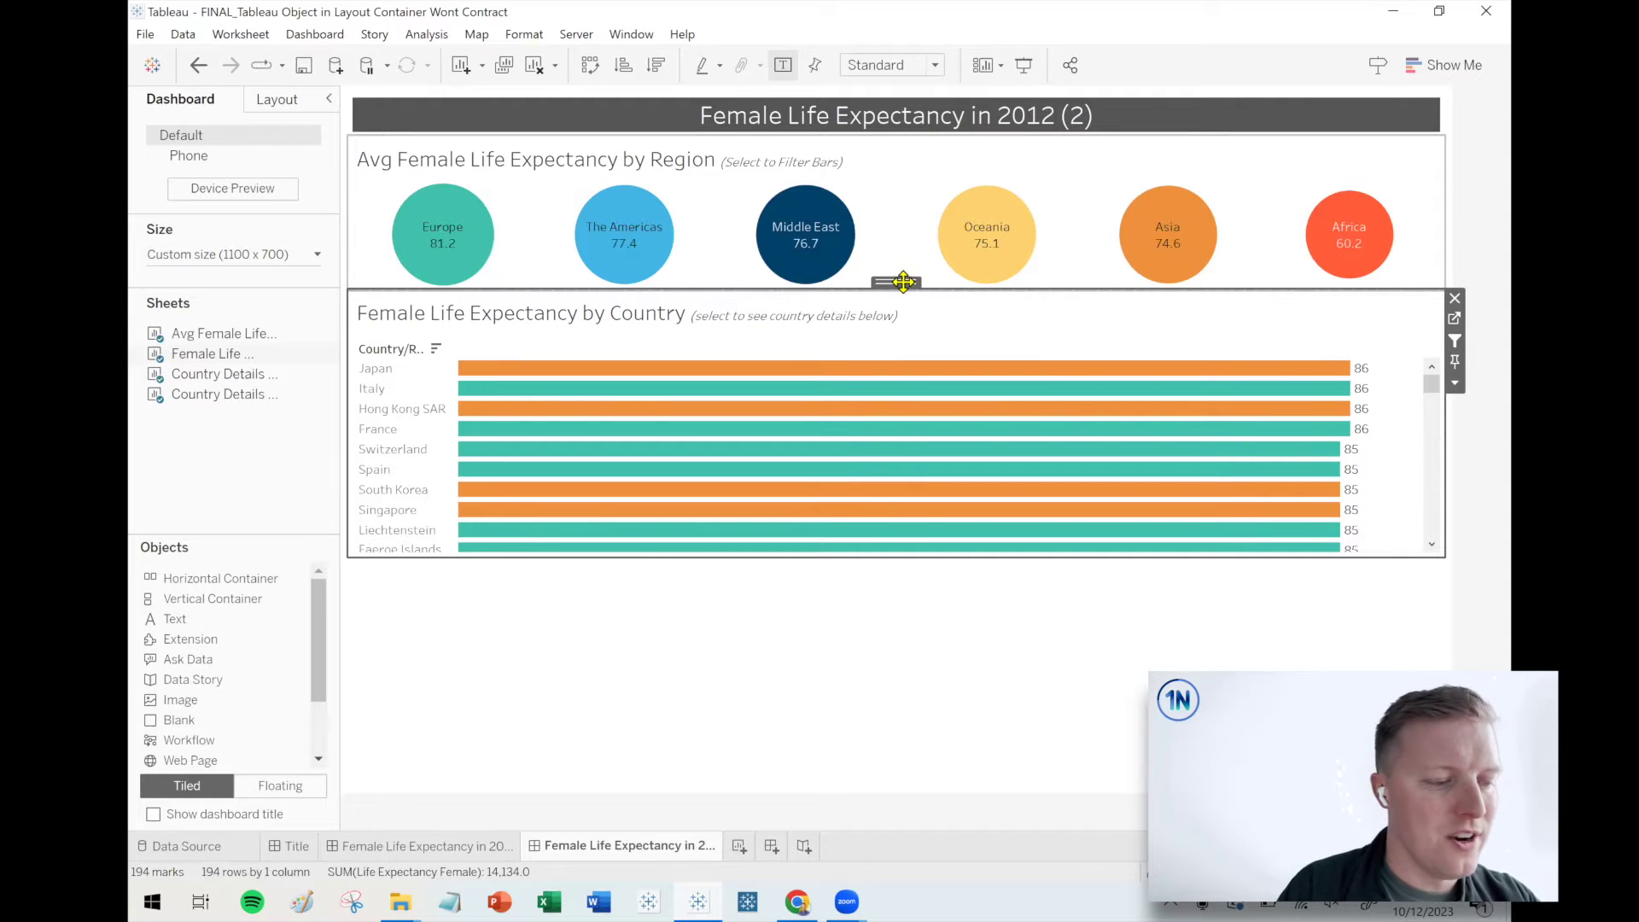
{"action": "double_click", "coordinate": [896, 280]}
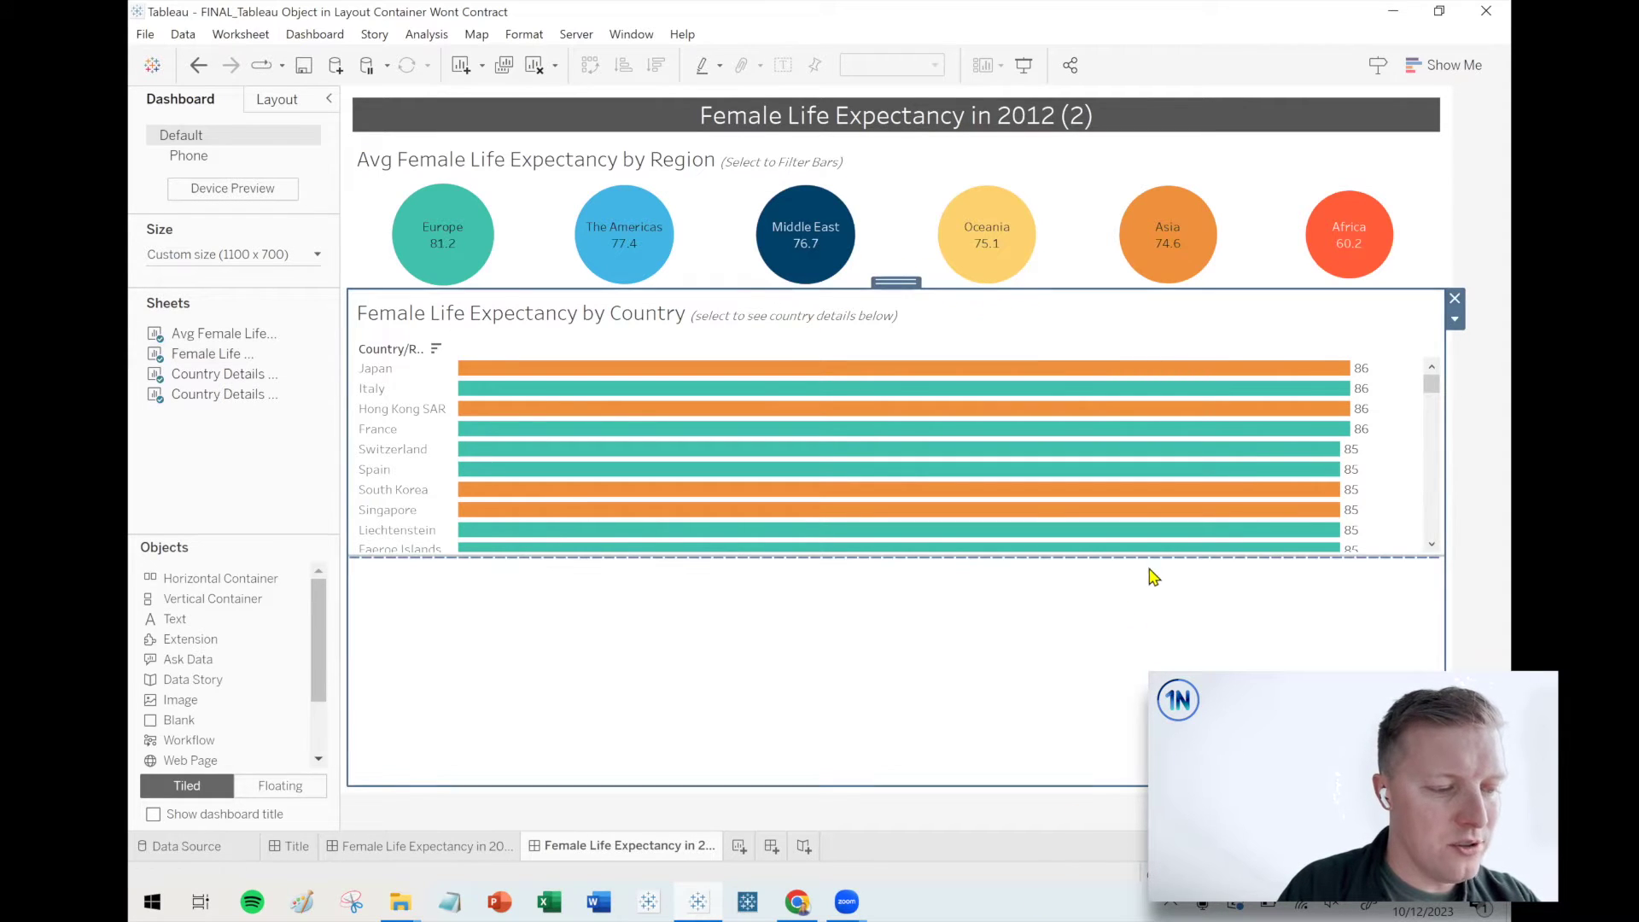
{"action": "left_click", "coordinate": [1223, 662]}
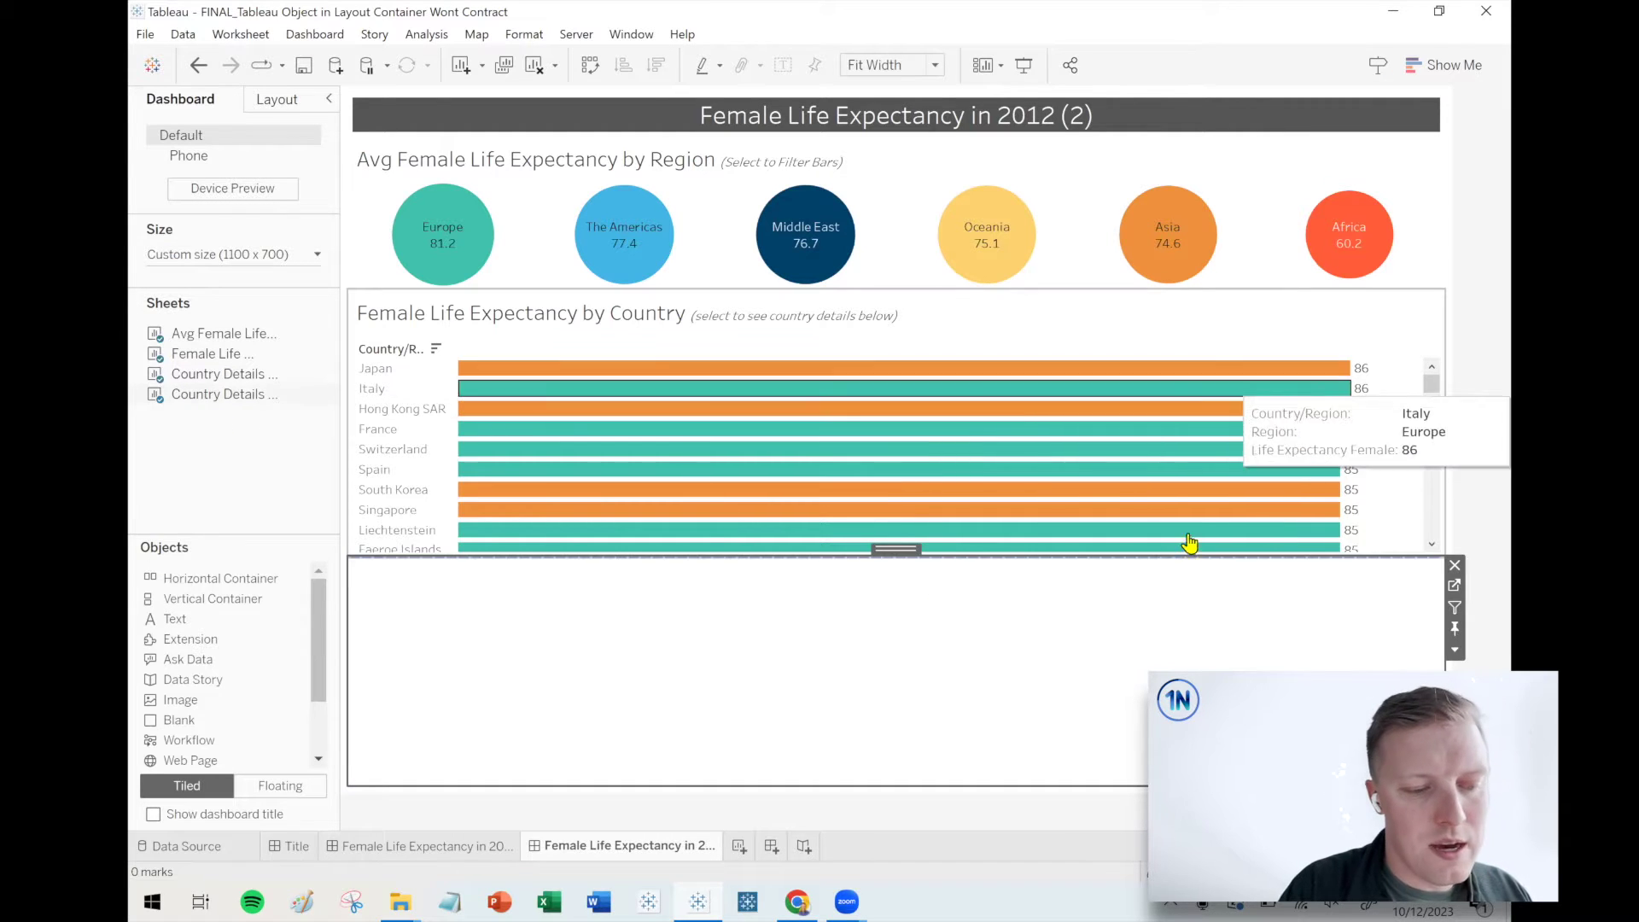
{"action": "double_click", "coordinate": [892, 550]}
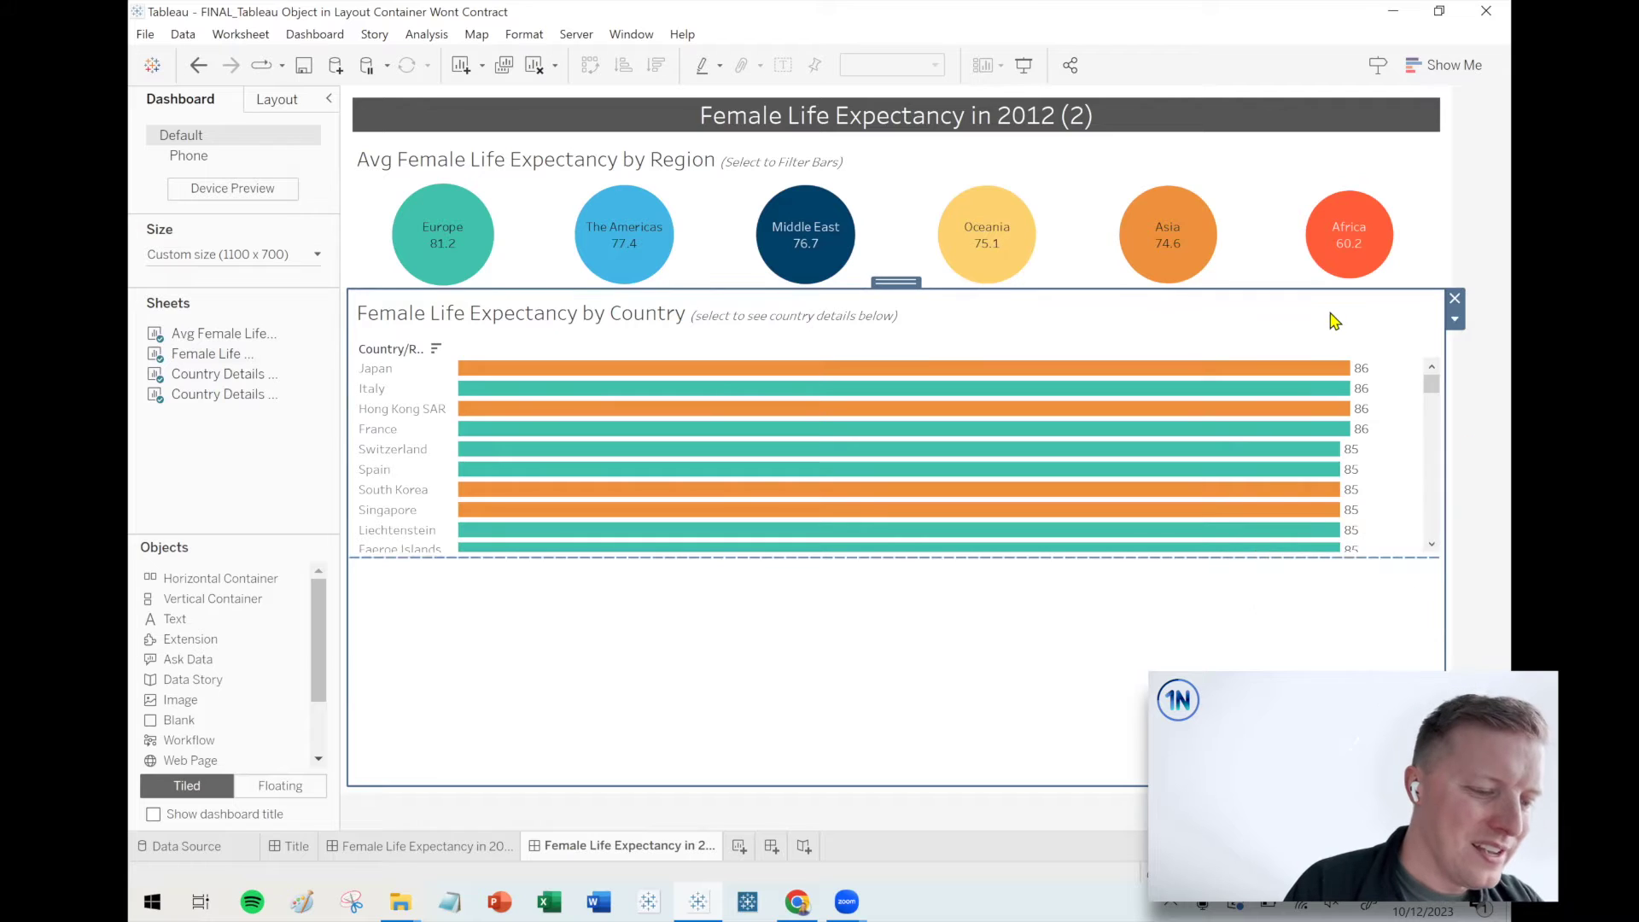
{"action": "left_click", "coordinate": [1353, 323]}
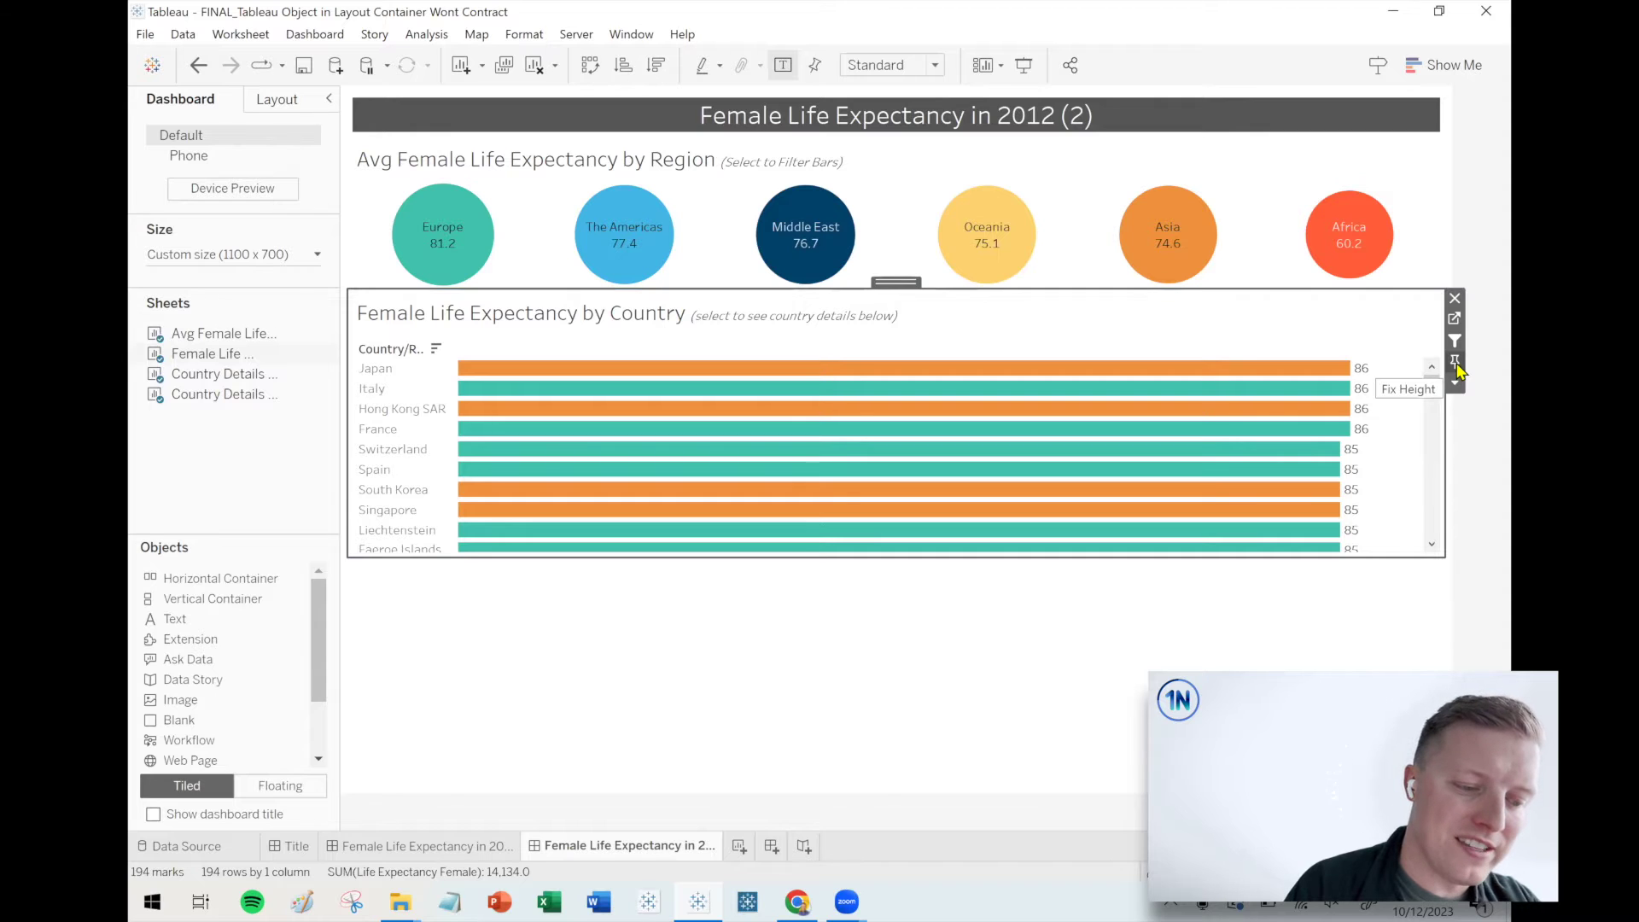
{"action": "left_click", "coordinate": [1259, 618]}
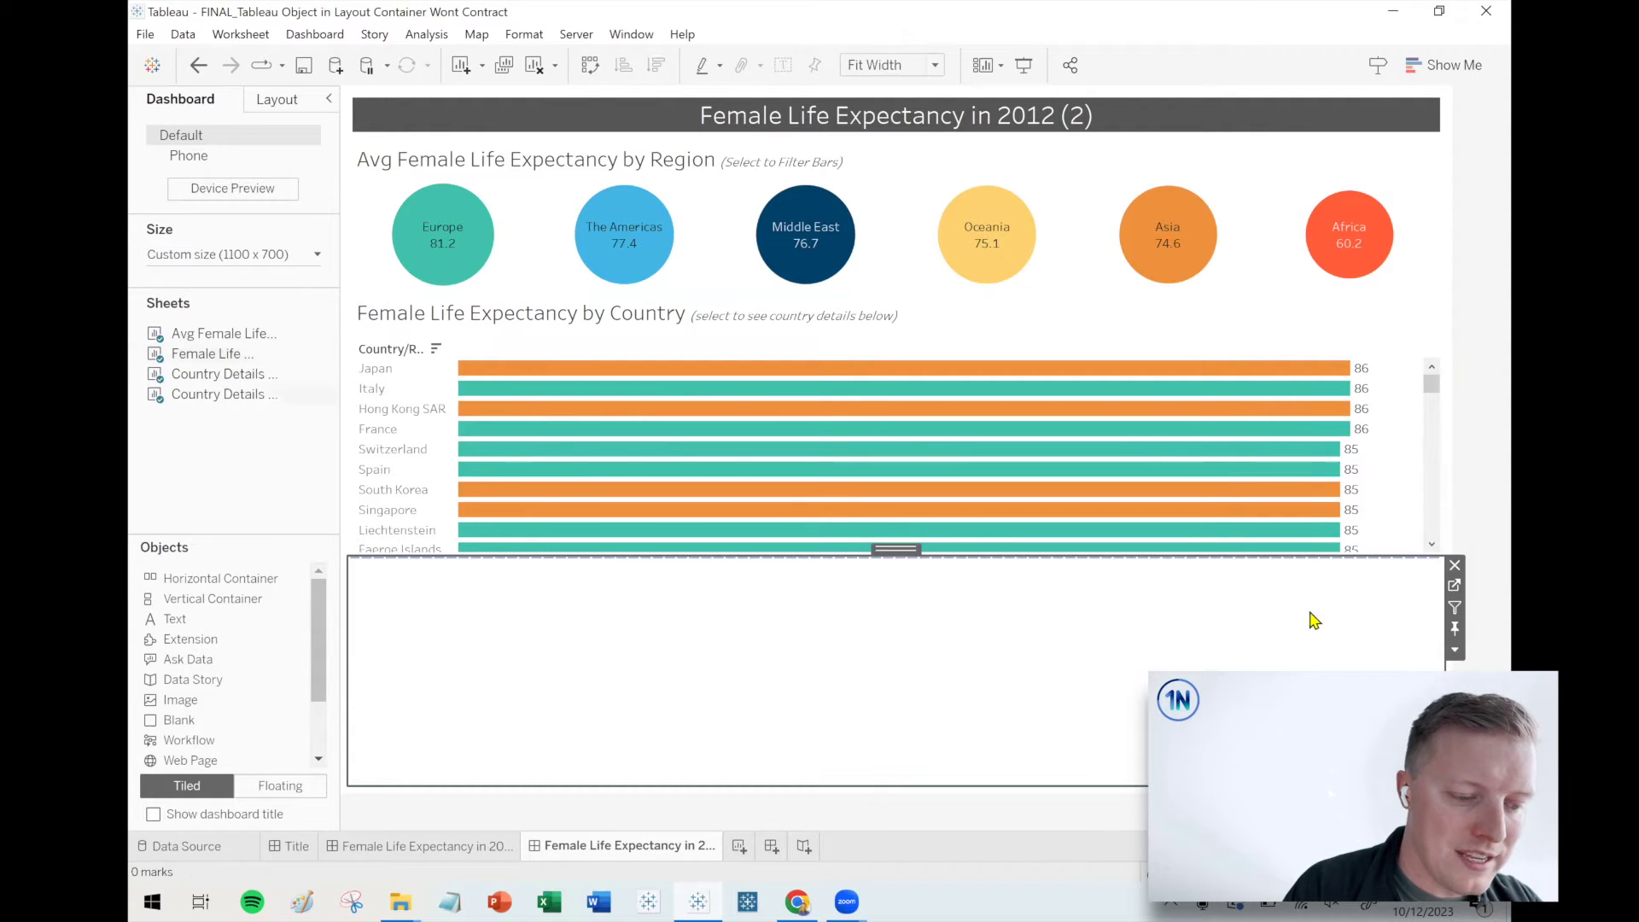
{"action": "left_click", "coordinate": [1417, 427]}
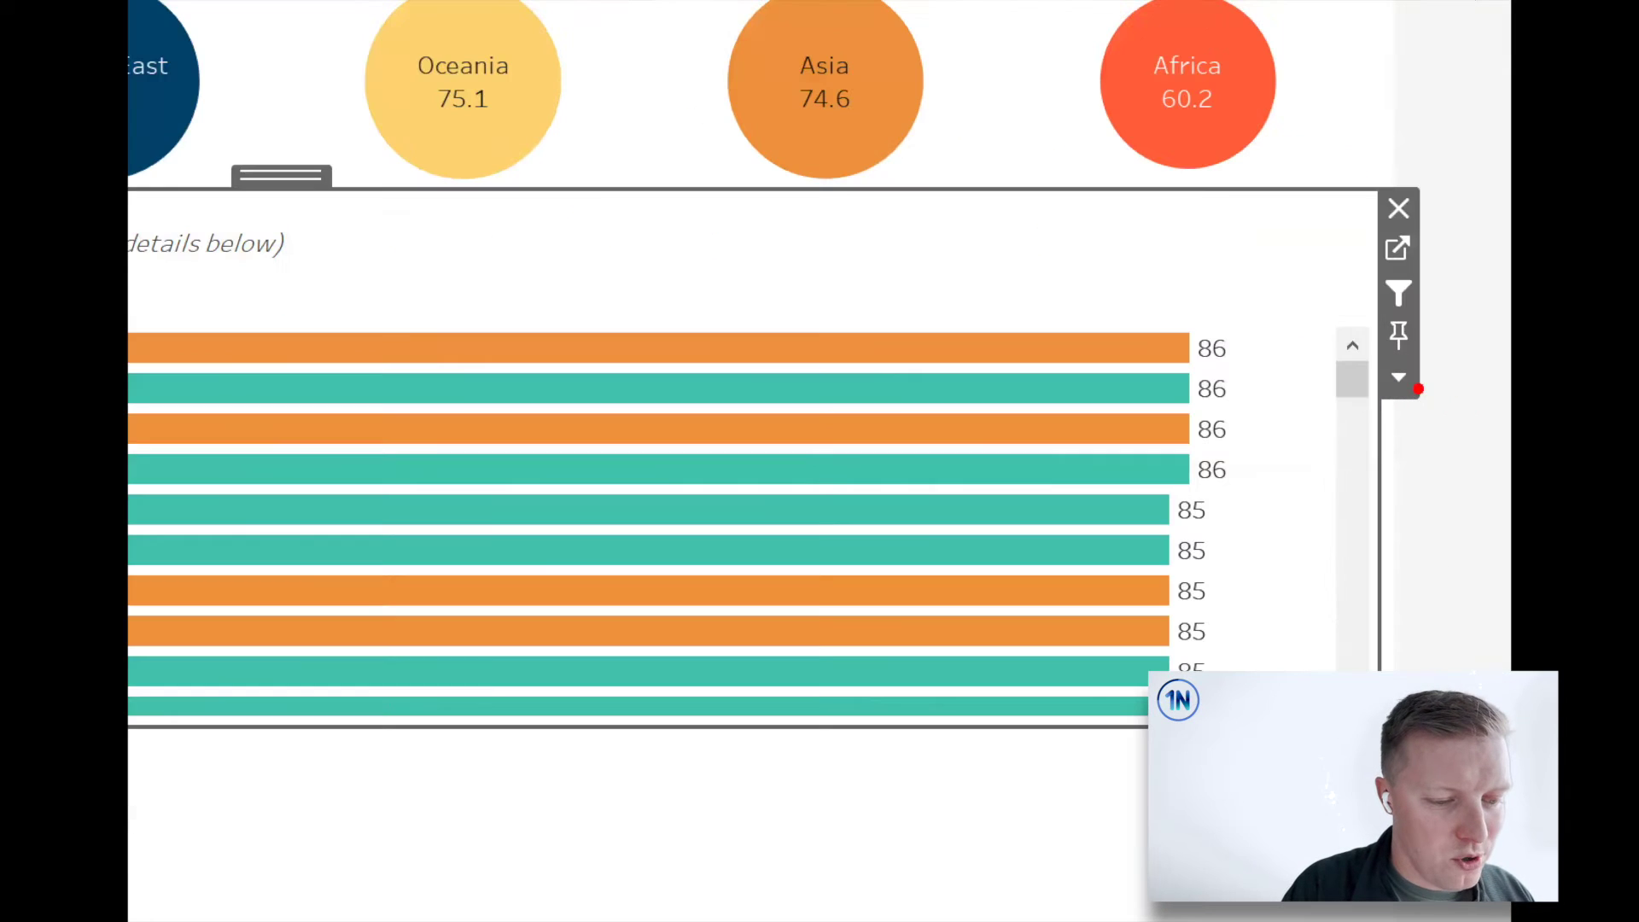
{"action": "left_click_drag", "start_coordinate": [1412, 342], "coordinate": [1471, 437]}
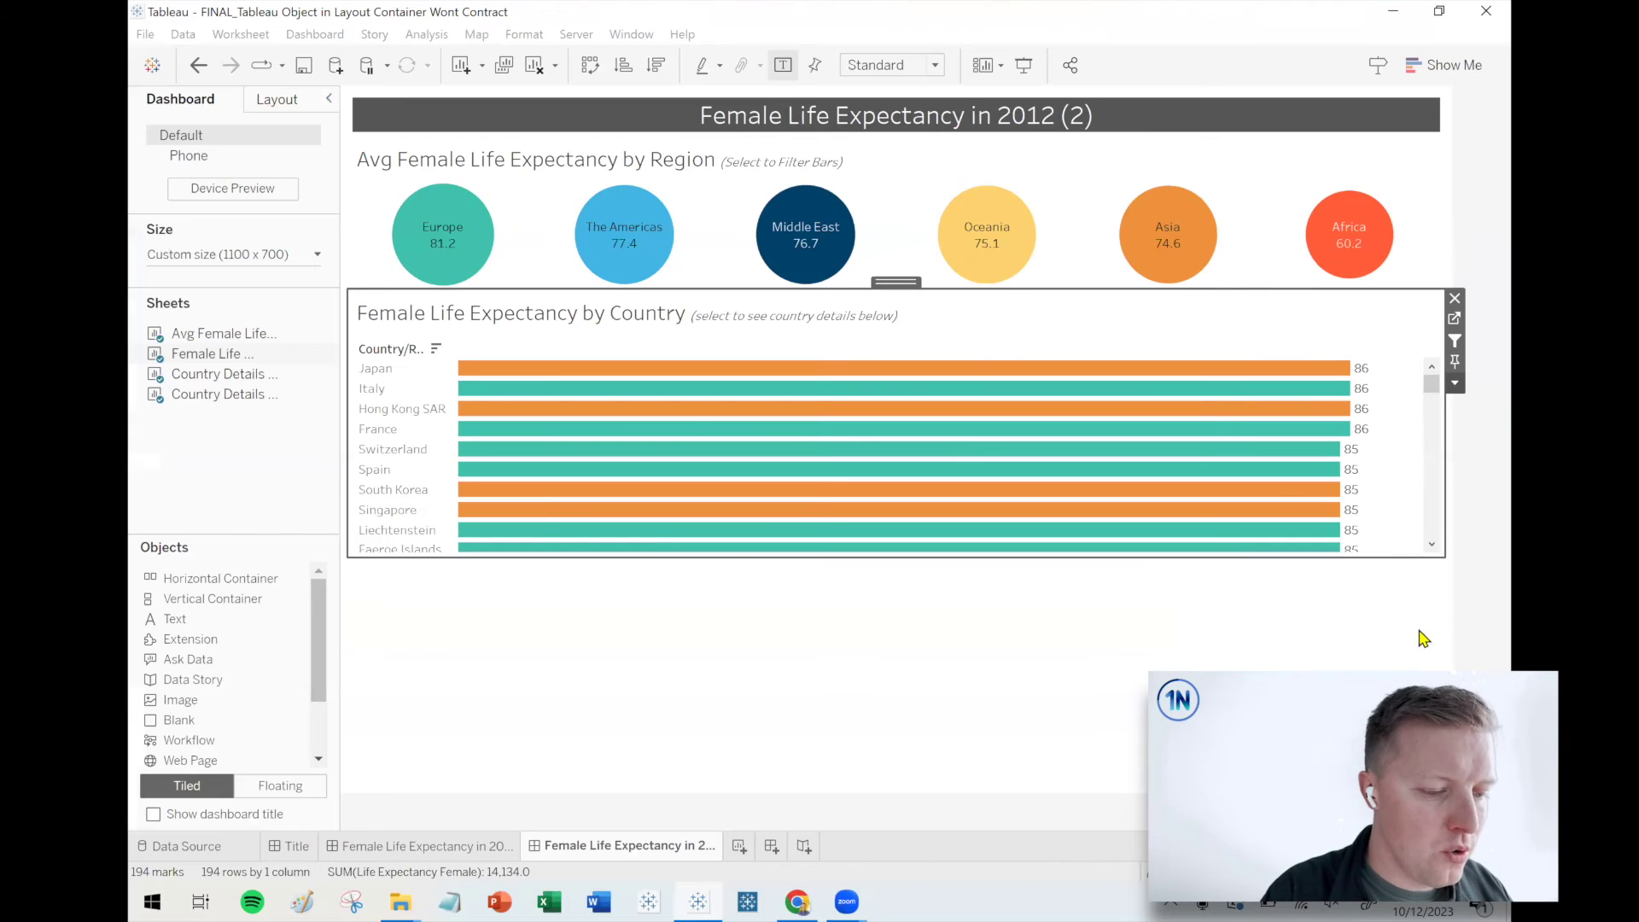
Set the Female Life Expectancy by Country chart's height to 250 pixels.
{"action": "left_click", "coordinate": [1422, 638]}
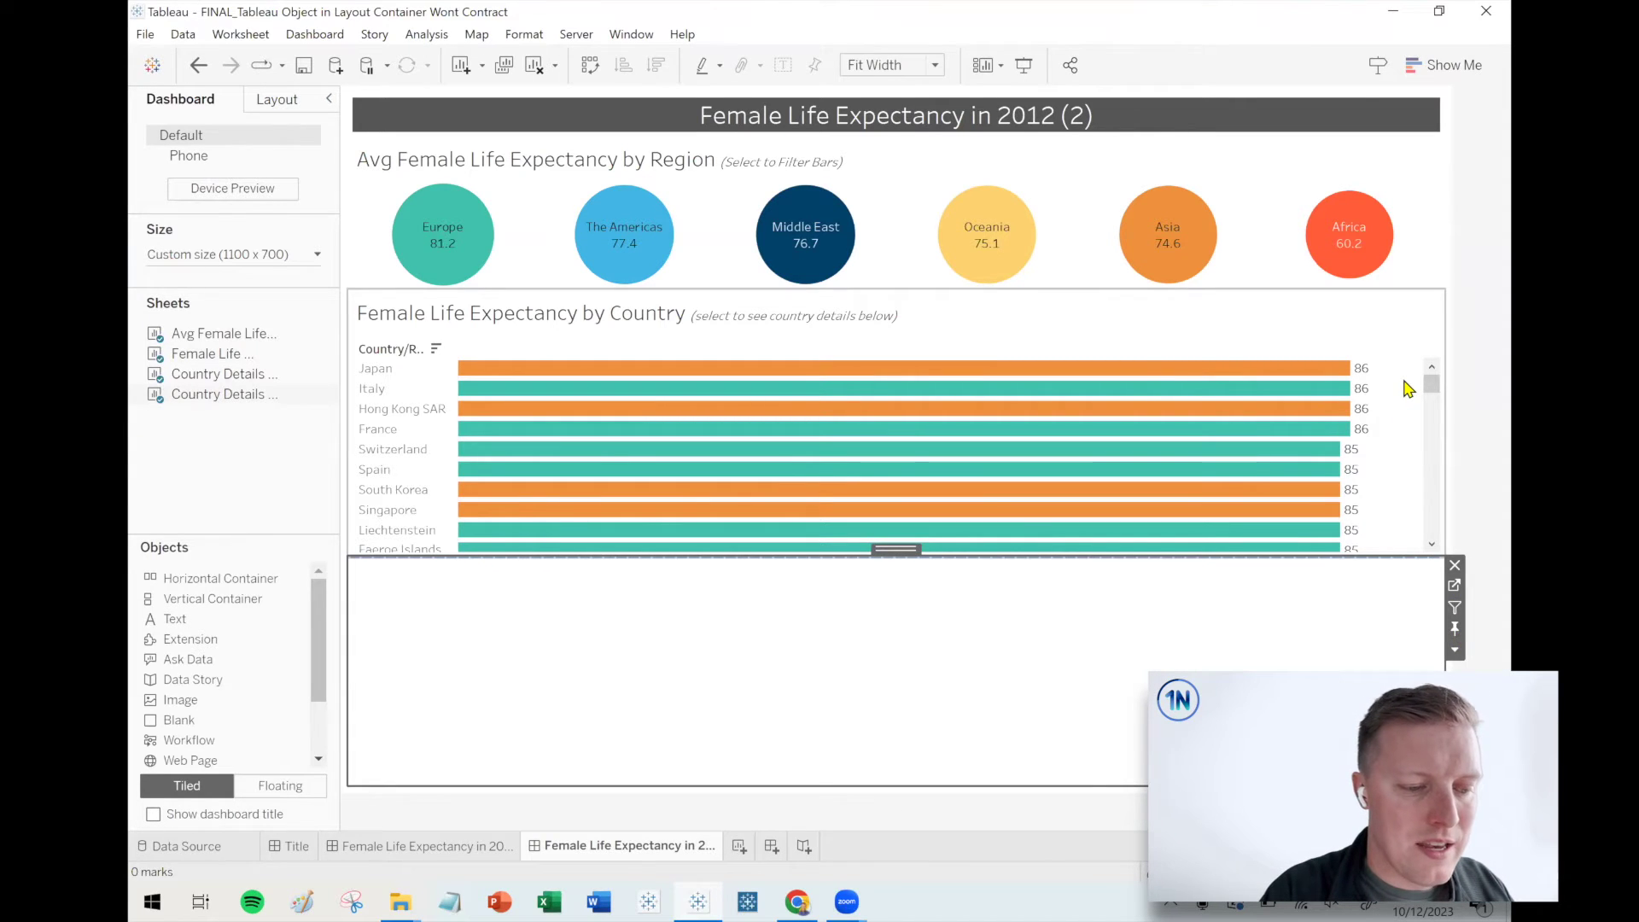
{"action": "left_click", "coordinate": [1408, 383]}
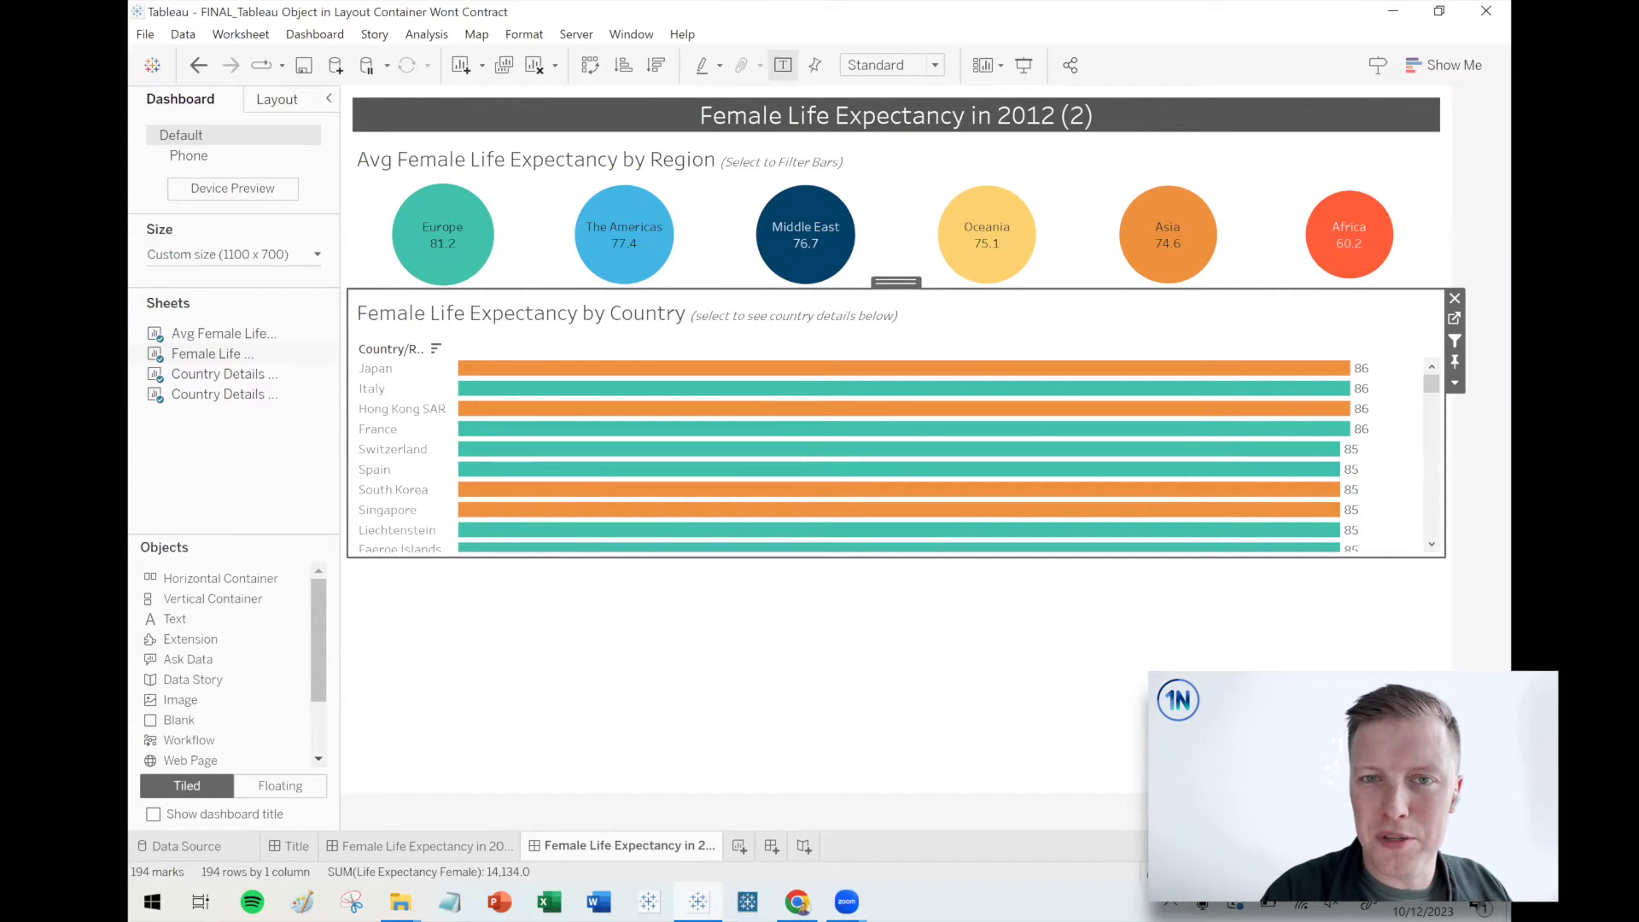
{"action": "left_click", "coordinate": [1454, 384]}
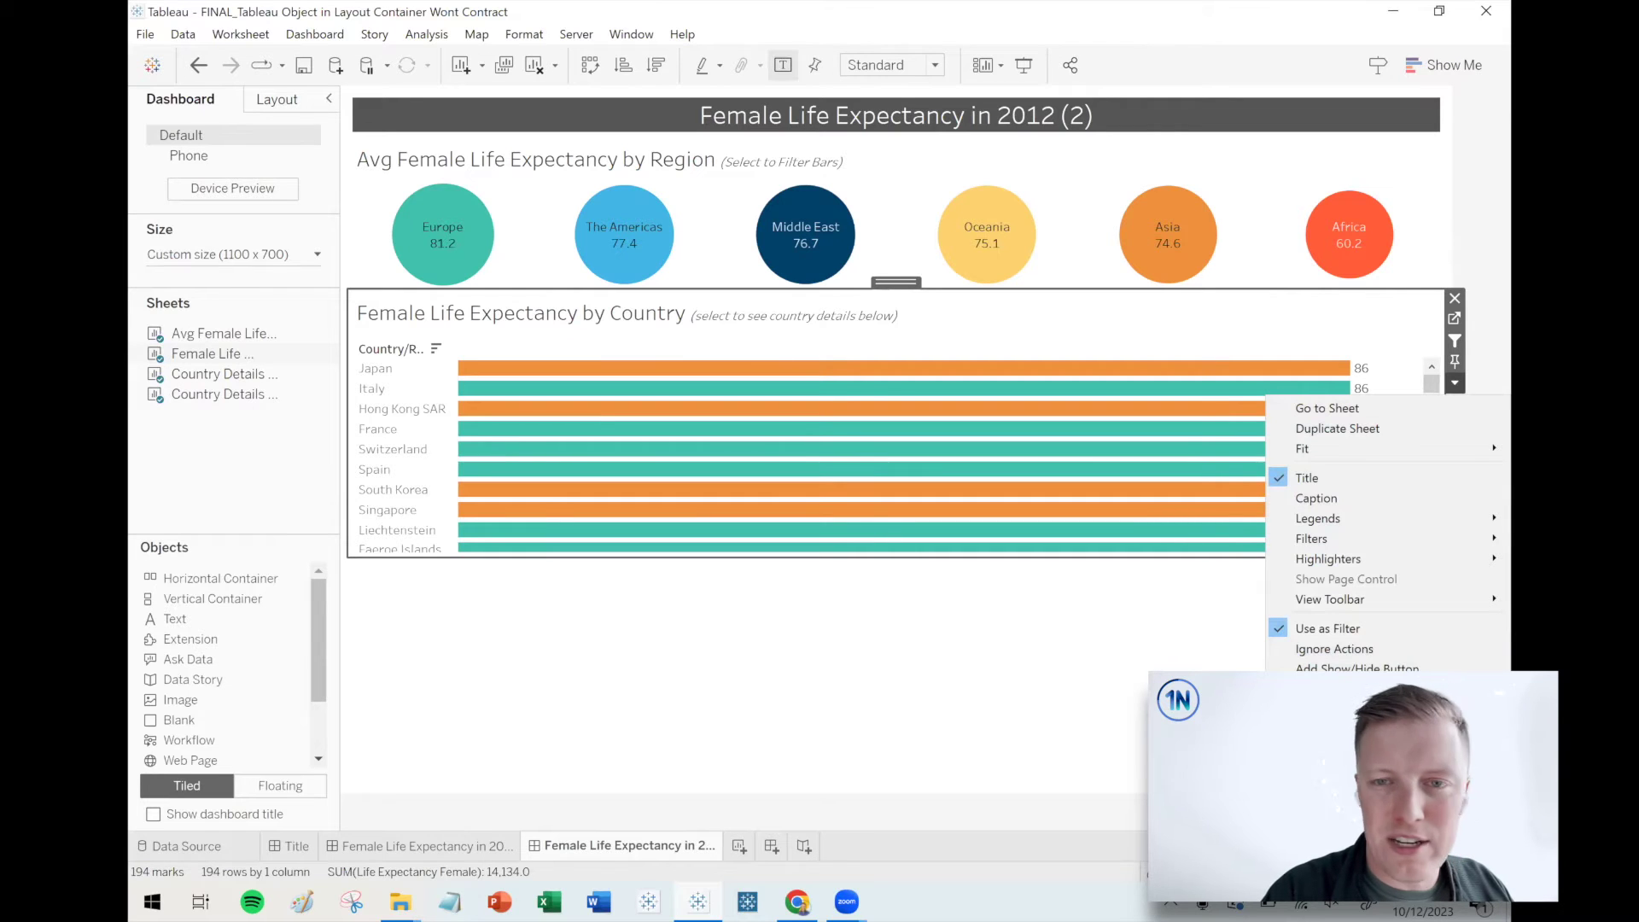
{"action": "left_click", "coordinate": [1331, 811]}
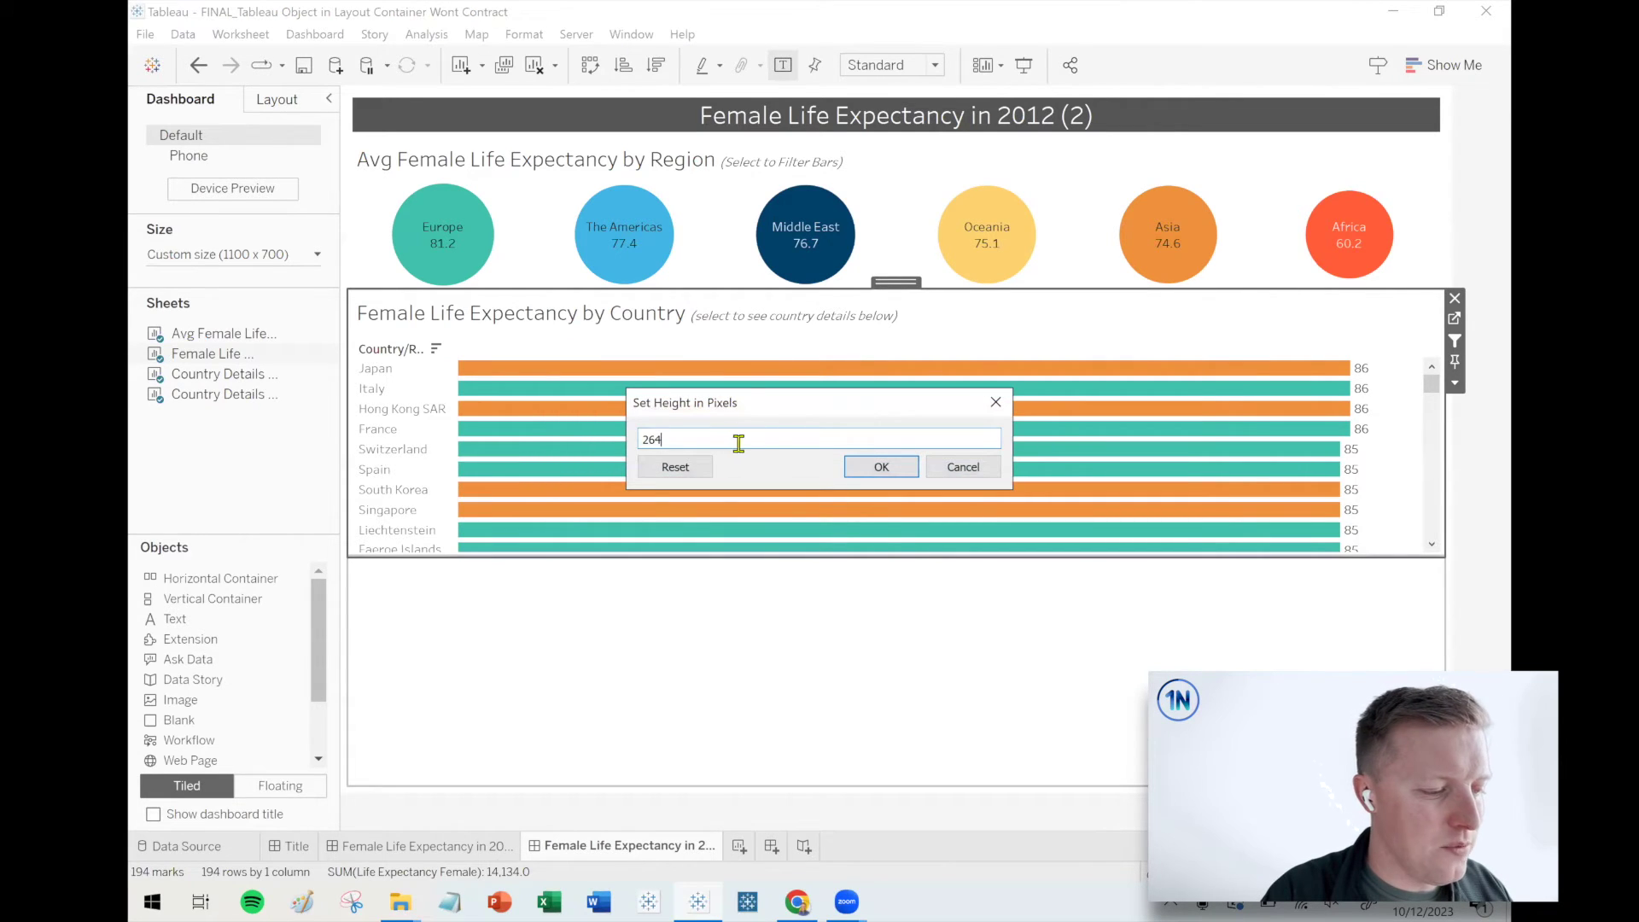
{"action": "type", "text": "250"}
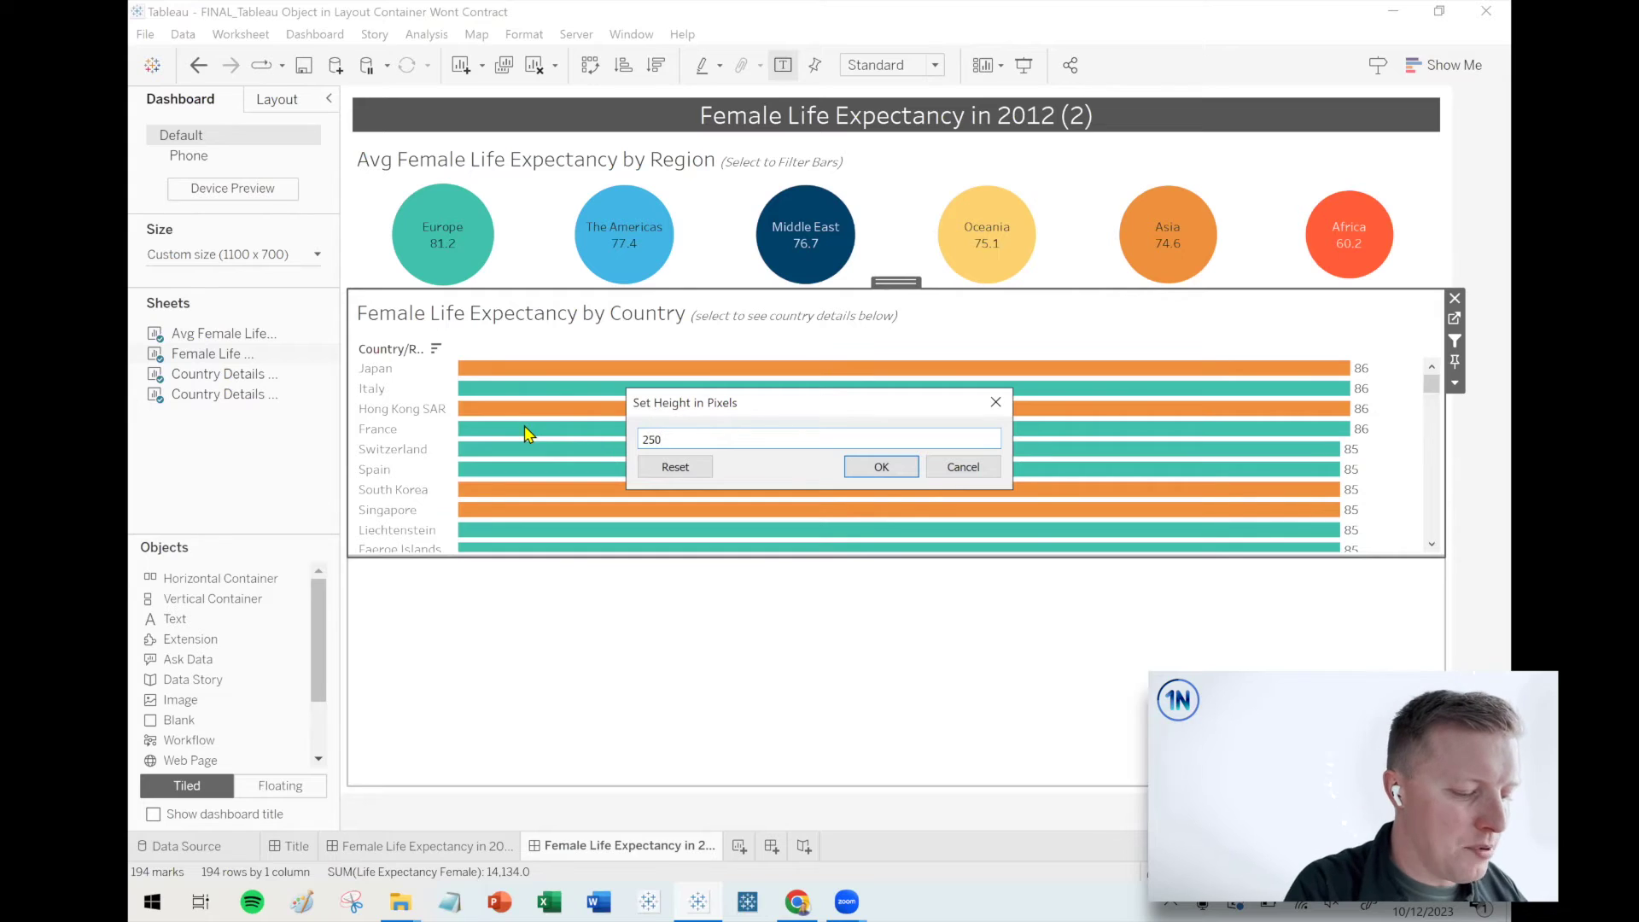
{"action": "left_click", "coordinate": [905, 476]}
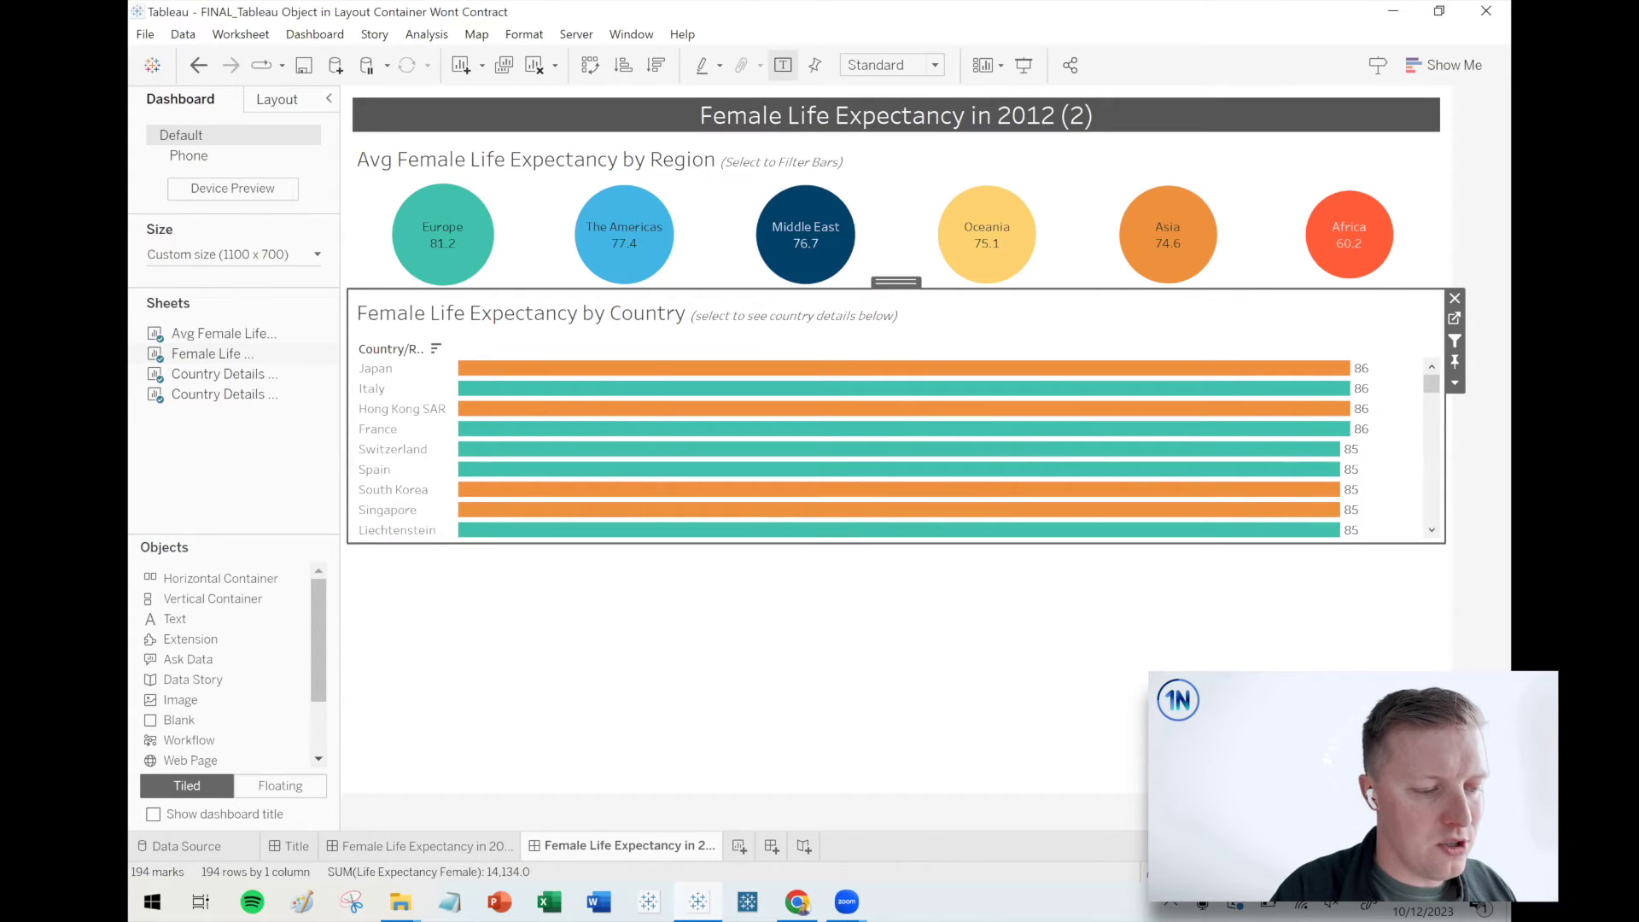
Deselect the chart, then reselect the empty Country Details area and the country chart.
{"action": "left_click", "coordinate": [1483, 501]}
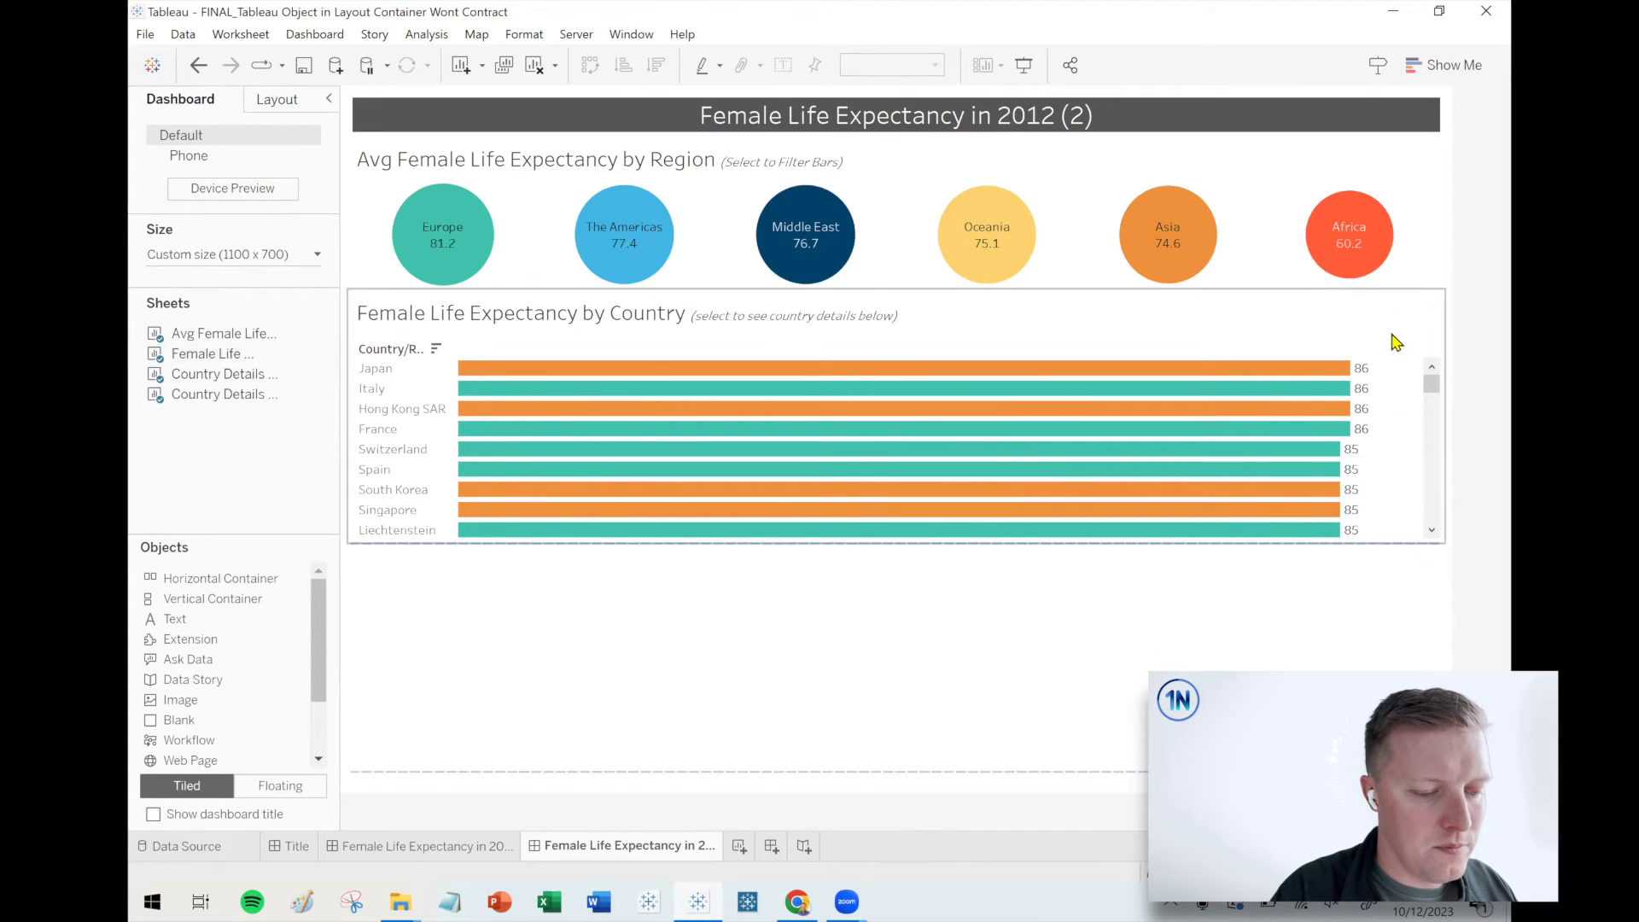
{"action": "left_click", "coordinate": [1388, 638]}
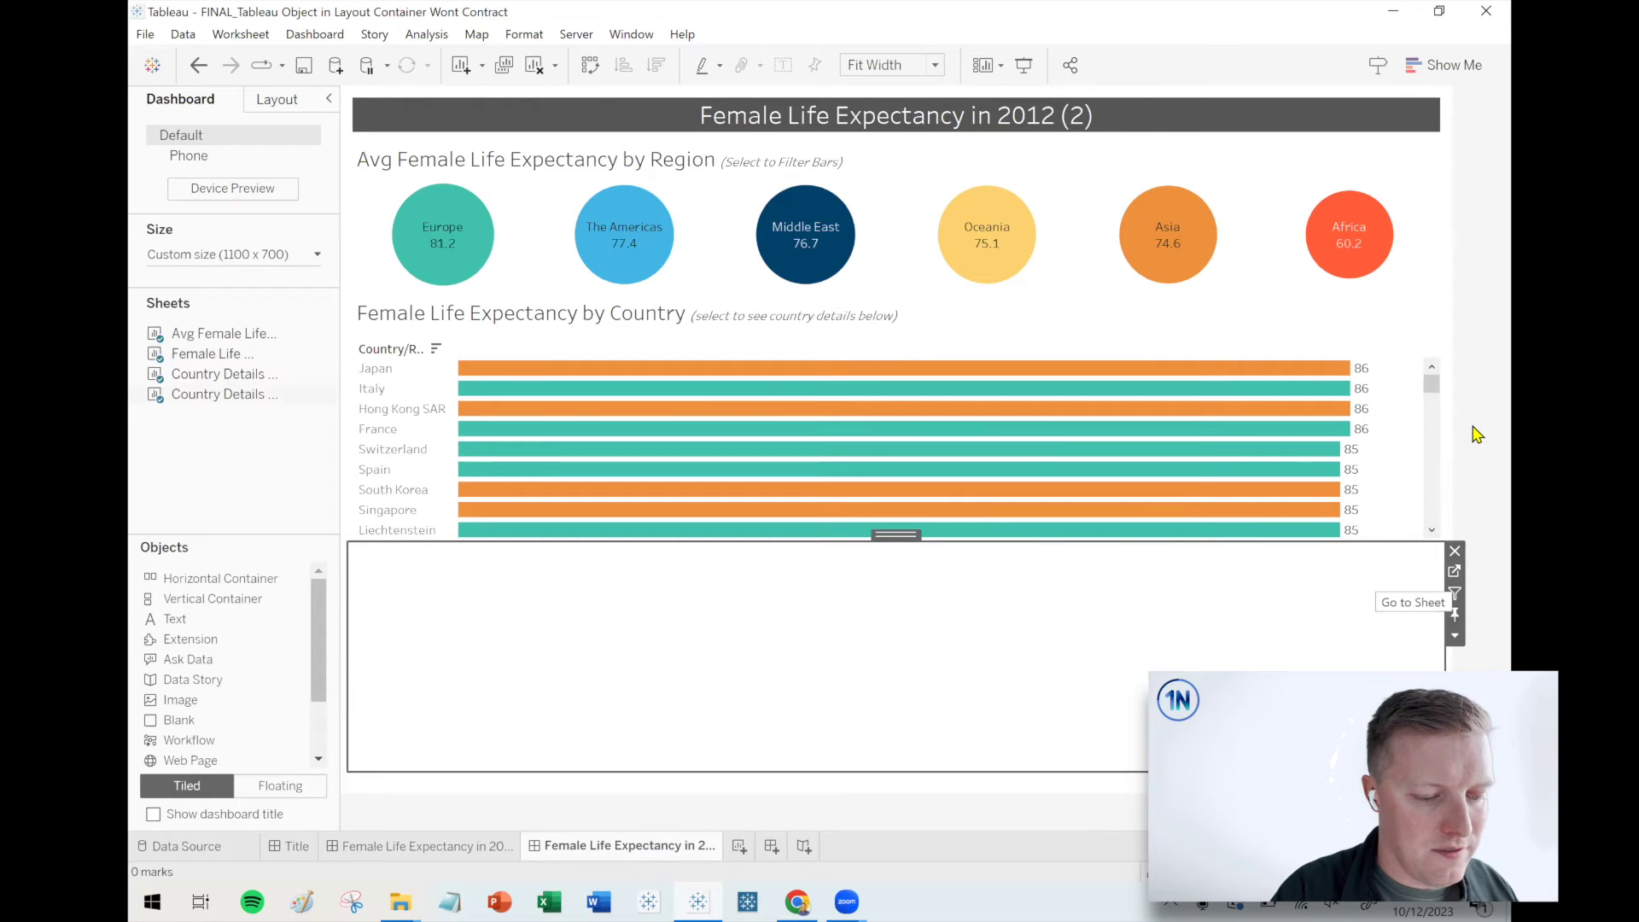
{"action": "left_click", "coordinate": [1420, 424]}
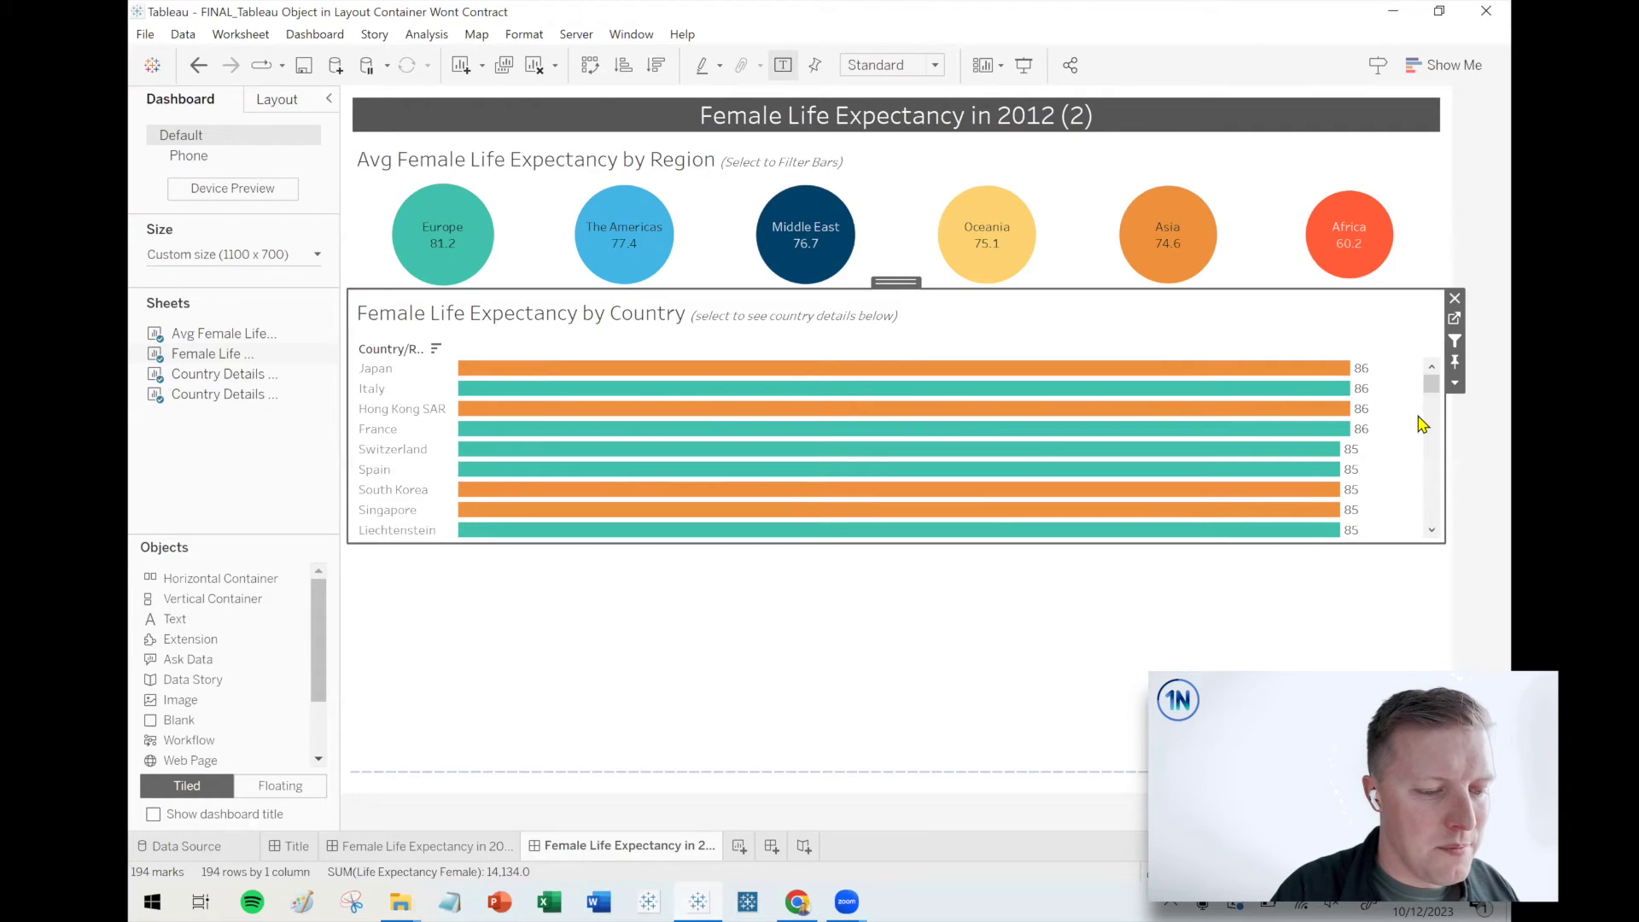
Unfix the heights of the country chart and Country Details, then remove the empty details area.
{"action": "left_click", "coordinate": [1456, 369]}
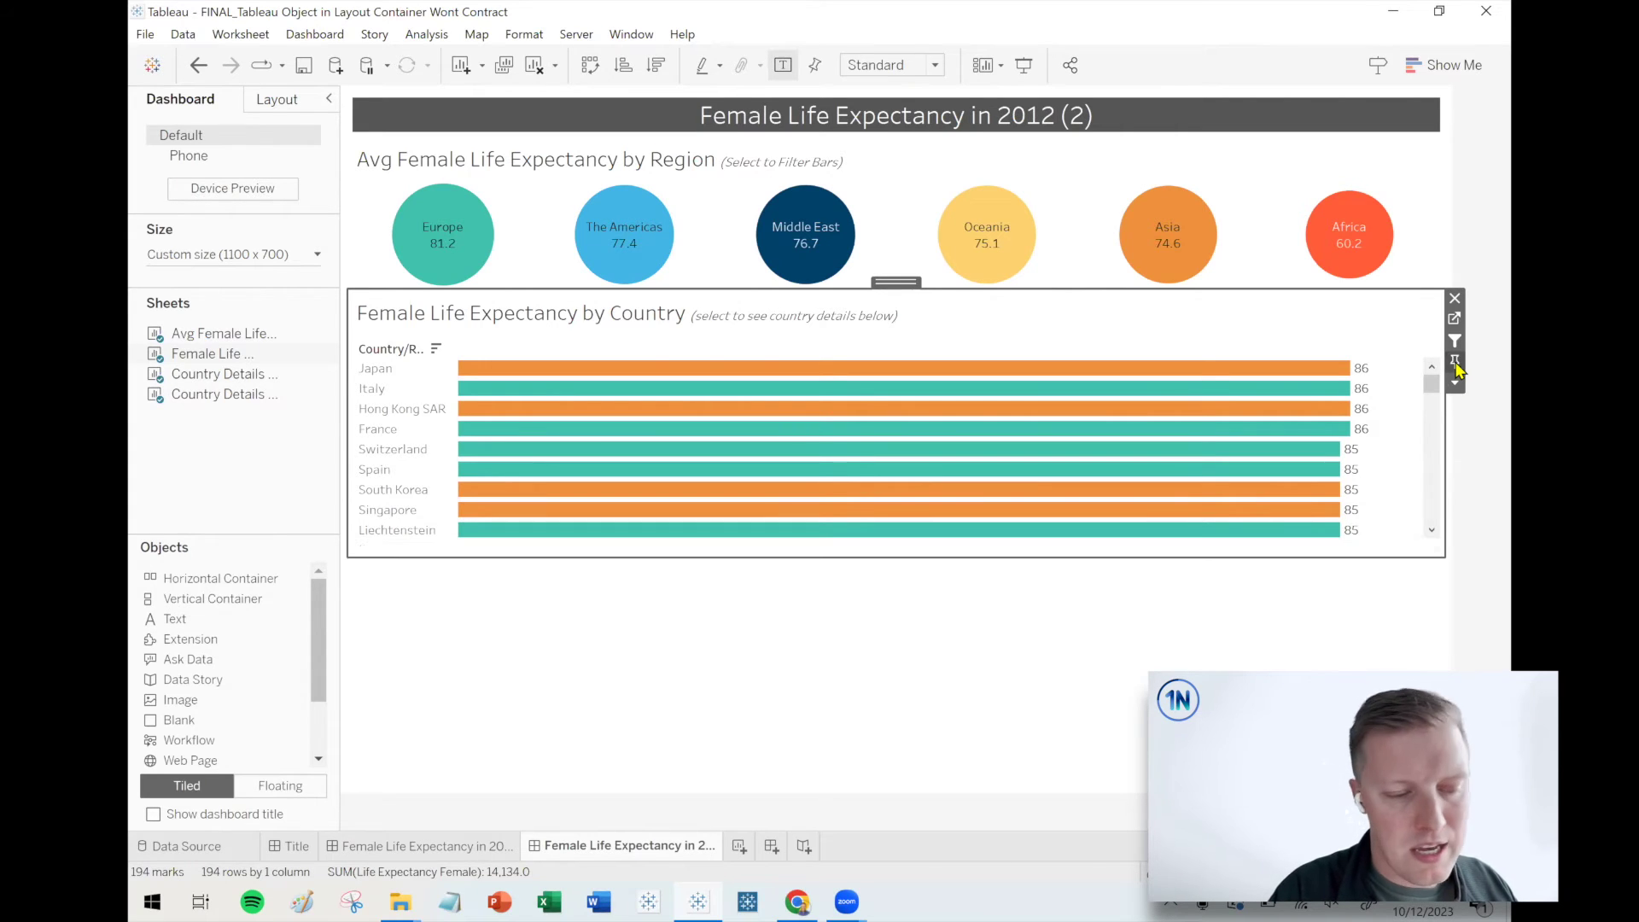
{"action": "left_click", "coordinate": [1345, 642]}
{"action": "left_click", "coordinate": [1454, 565]}
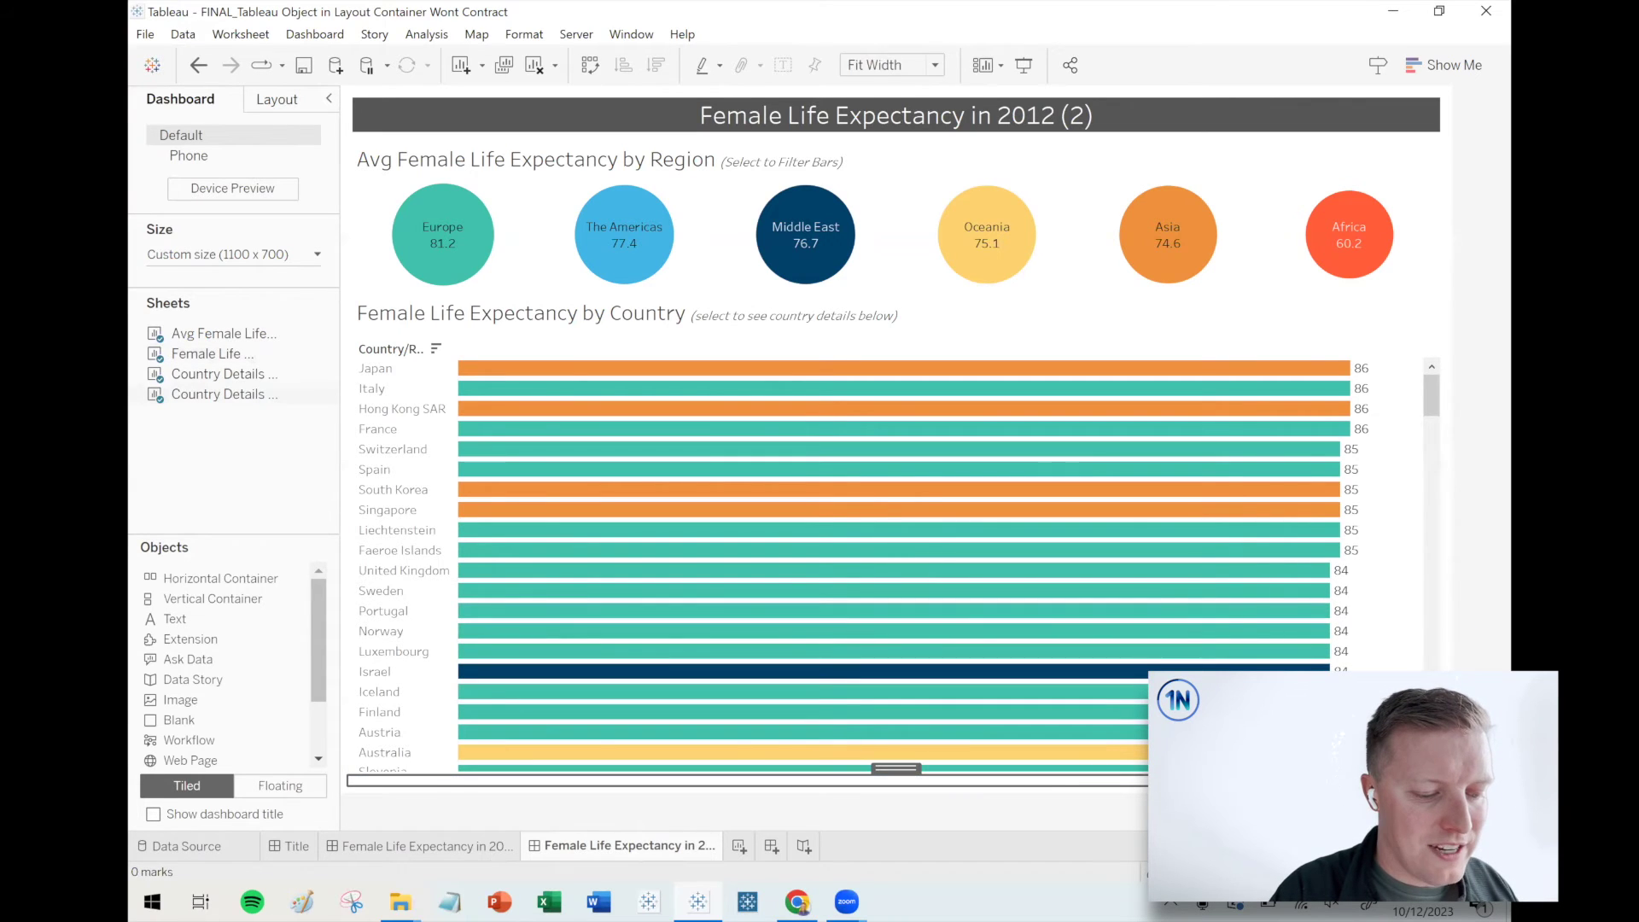
{"action": "key", "text": "ctrl+z"}
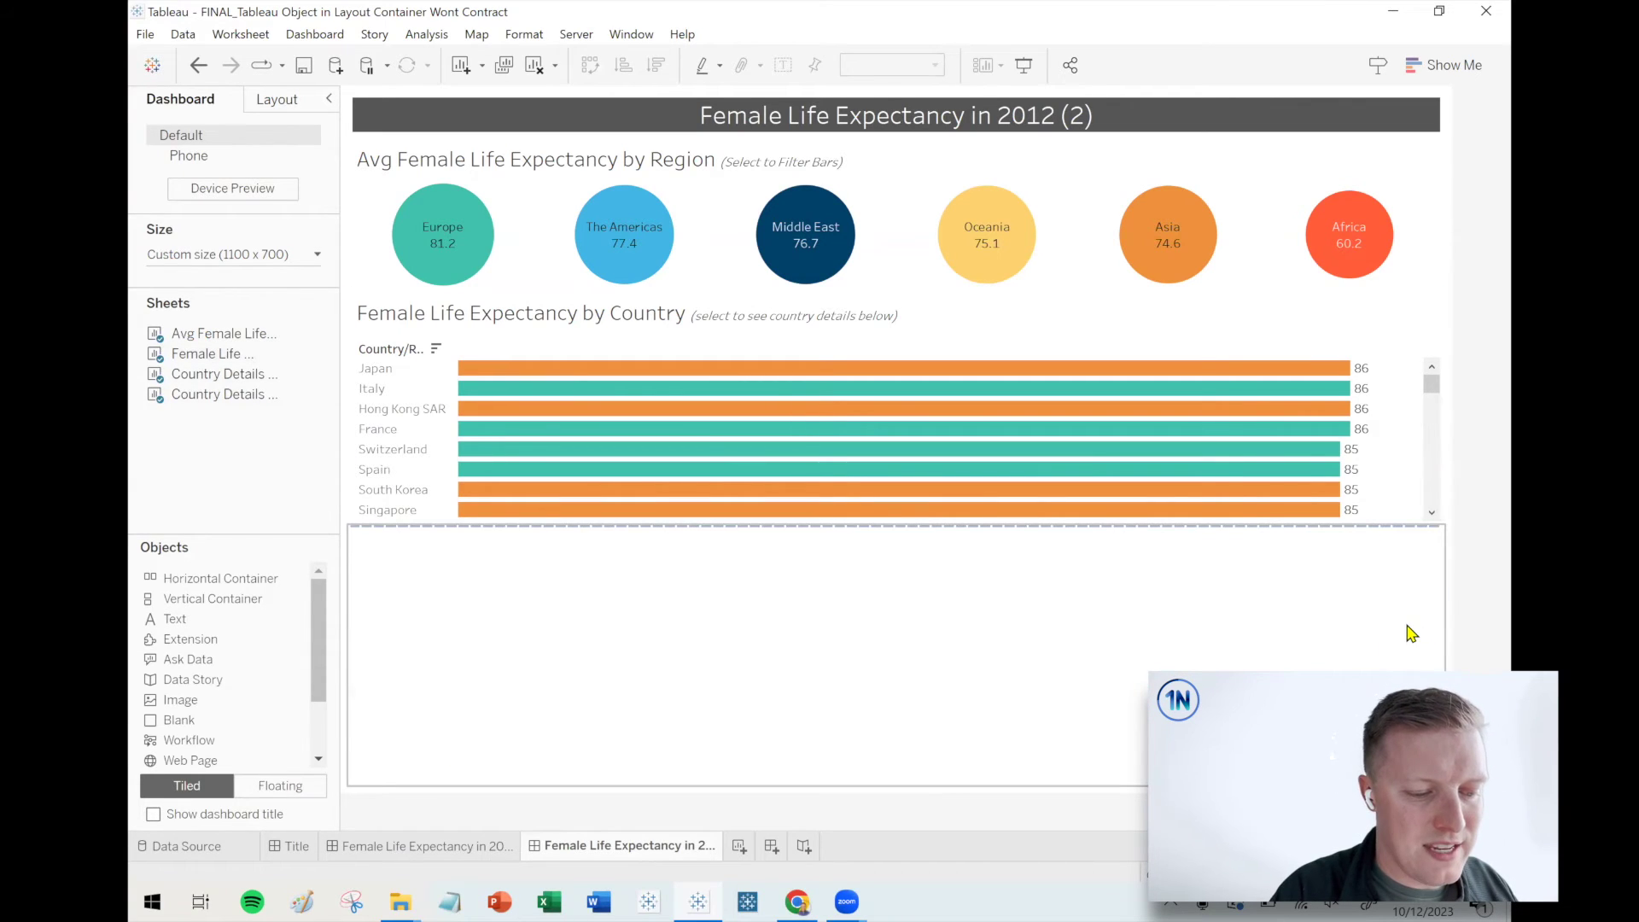
{"action": "left_click", "coordinate": [1411, 632]}
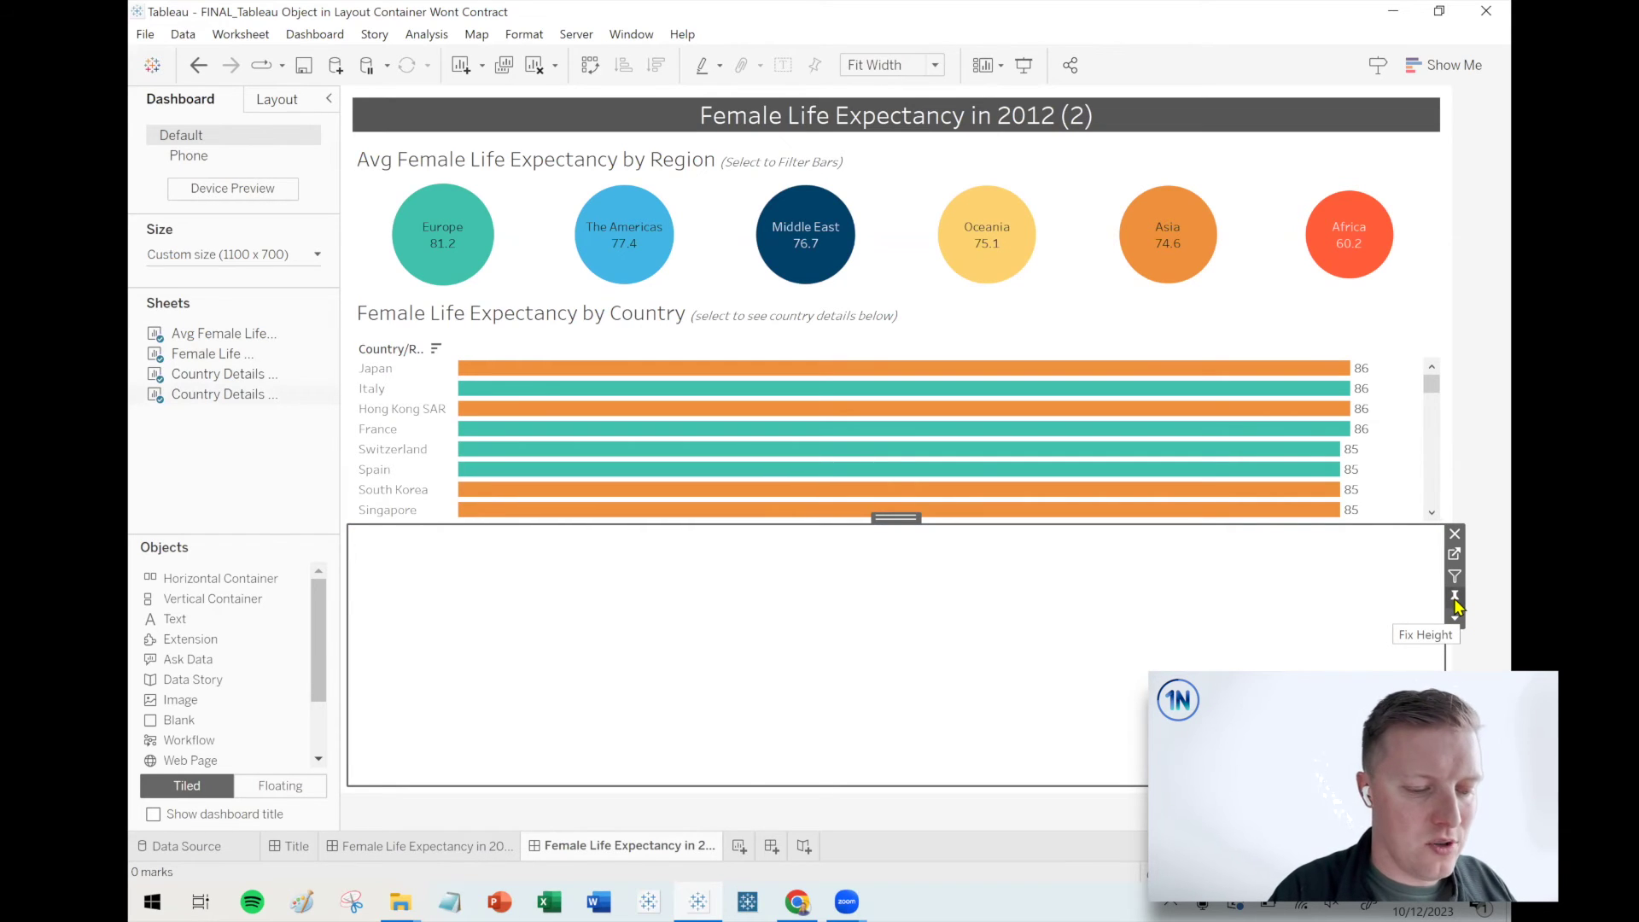
{"action": "key", "text": "Delete"}
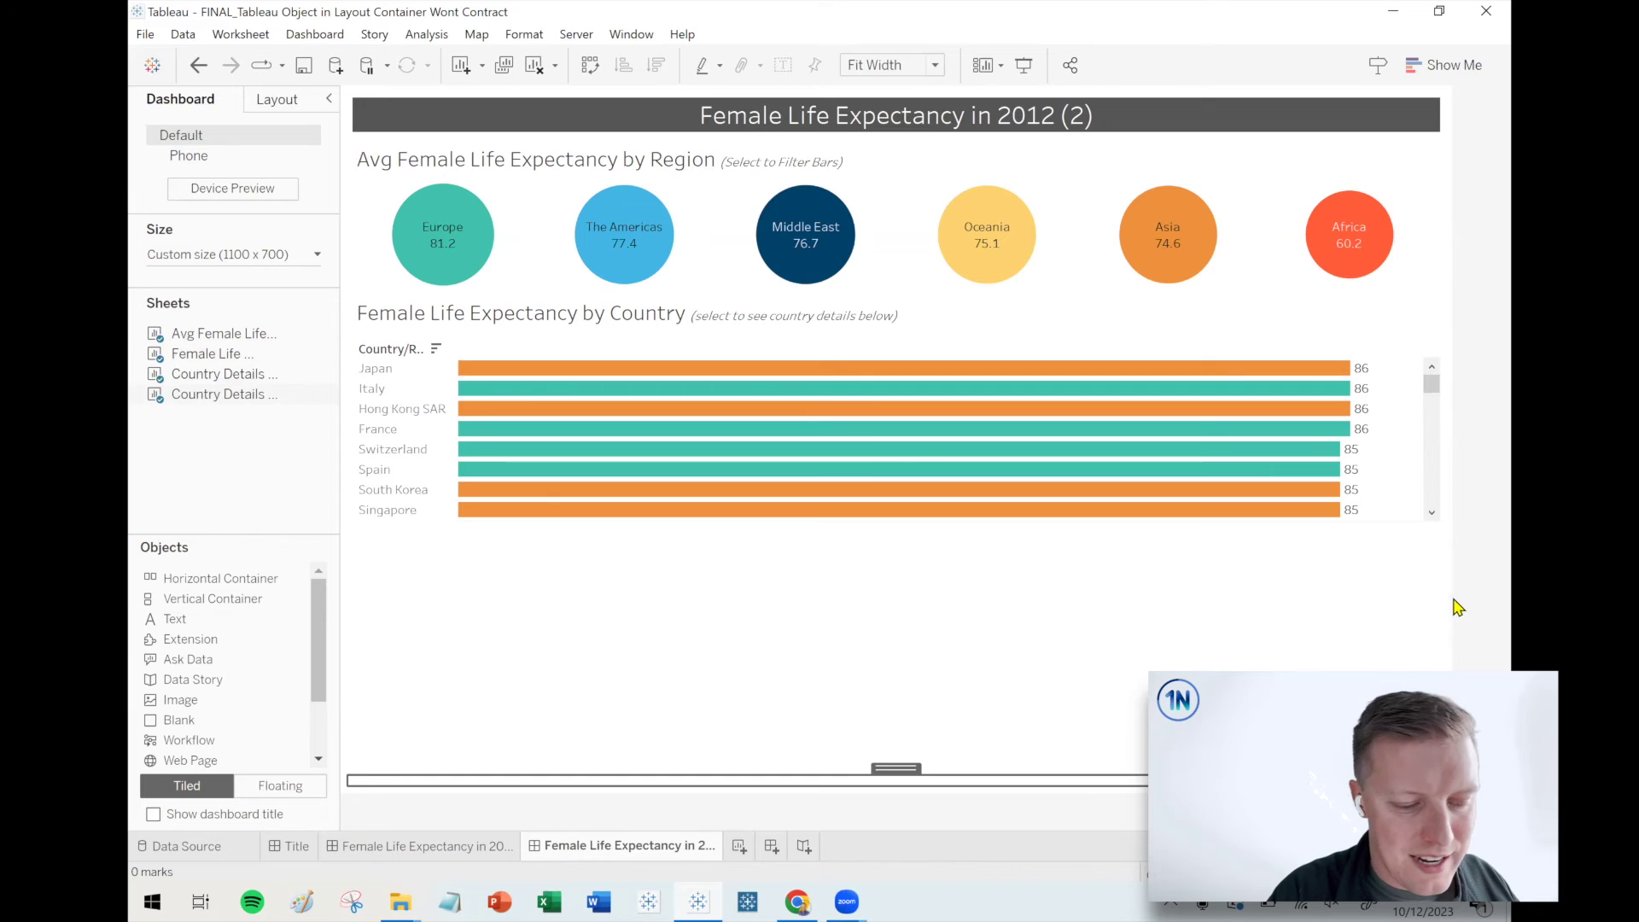
Select the Japan-to-South Korea bars to show details, then clear the selection so they collapse.
{"action": "left_click_drag", "start_coordinate": [1385, 480], "coordinate": [1308, 363]}
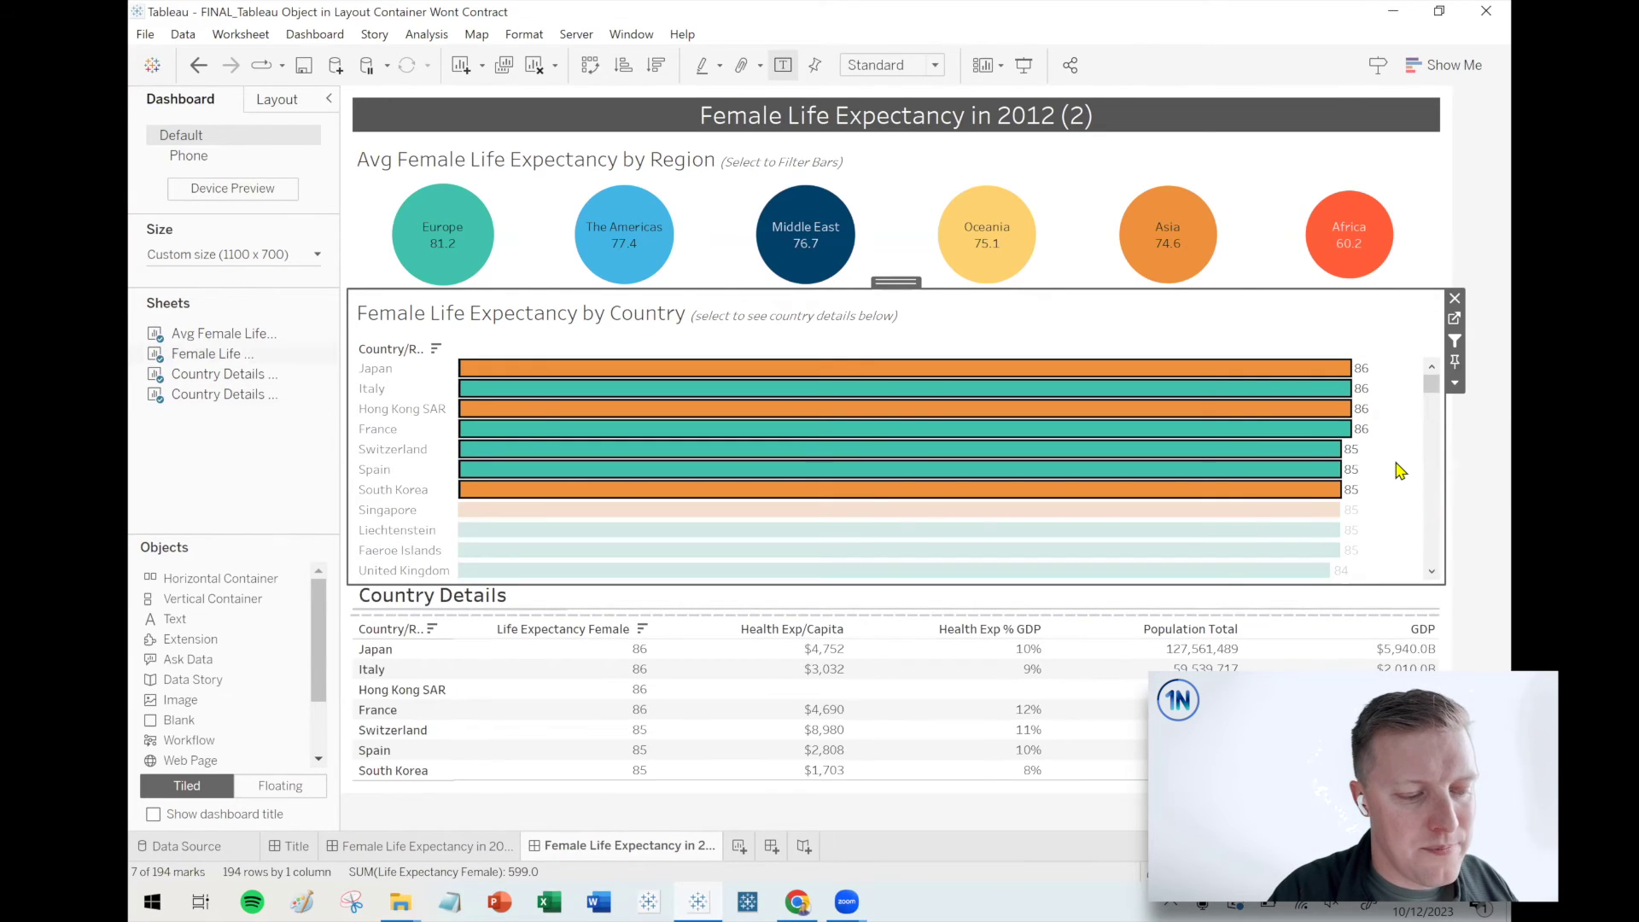
{"action": "left_click", "coordinate": [1398, 468]}
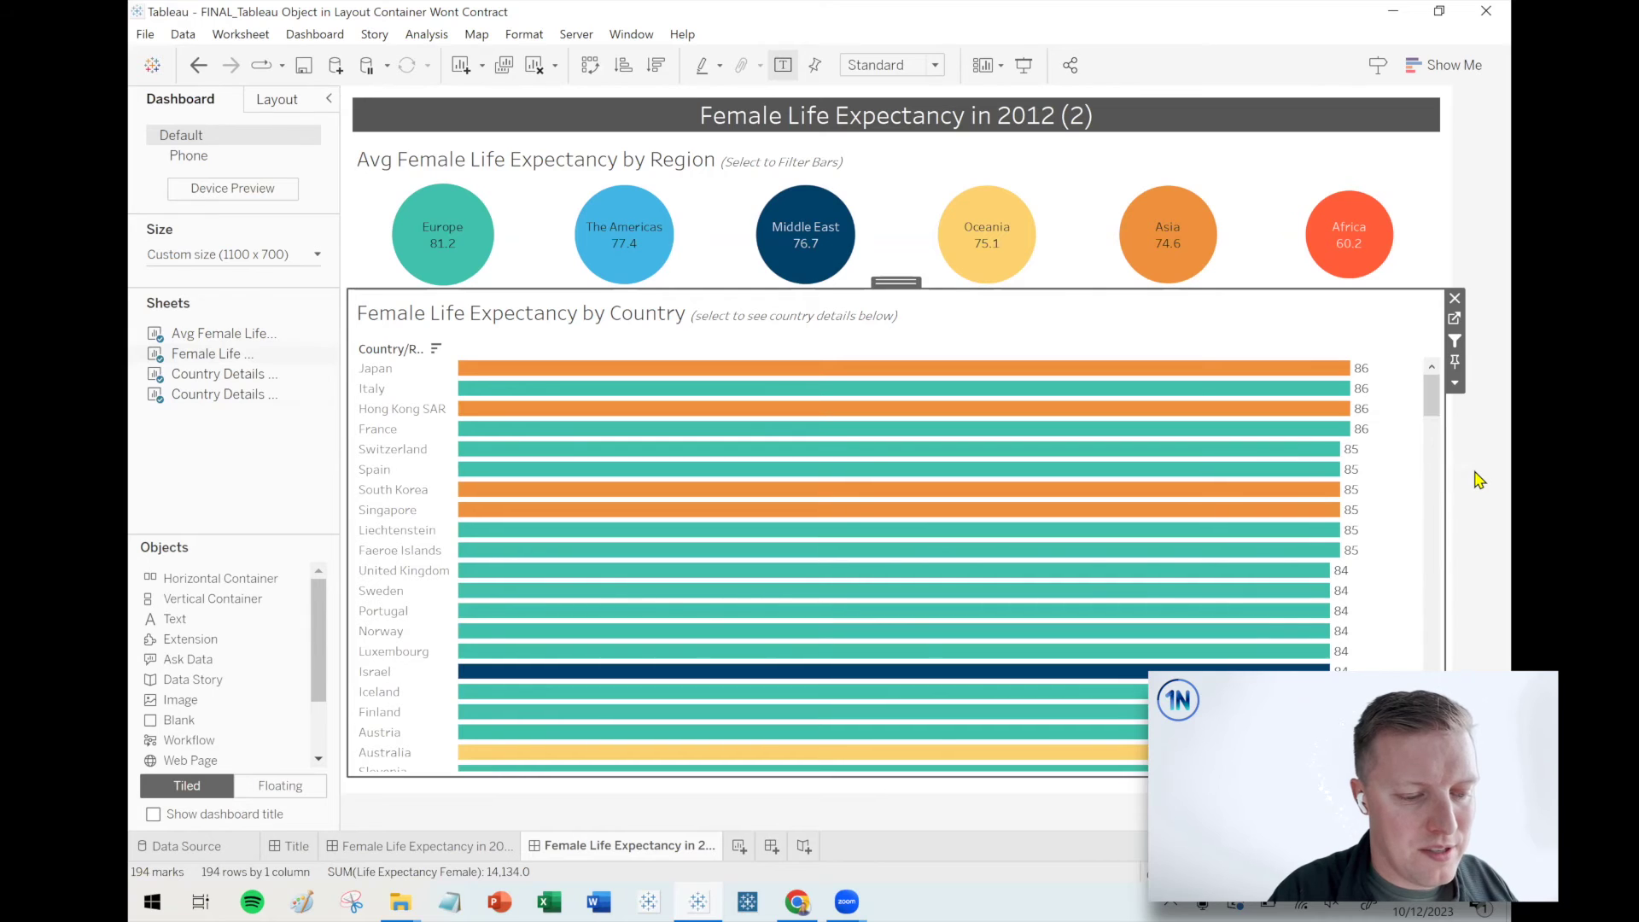
{"action": "left_click", "coordinate": [1479, 479]}
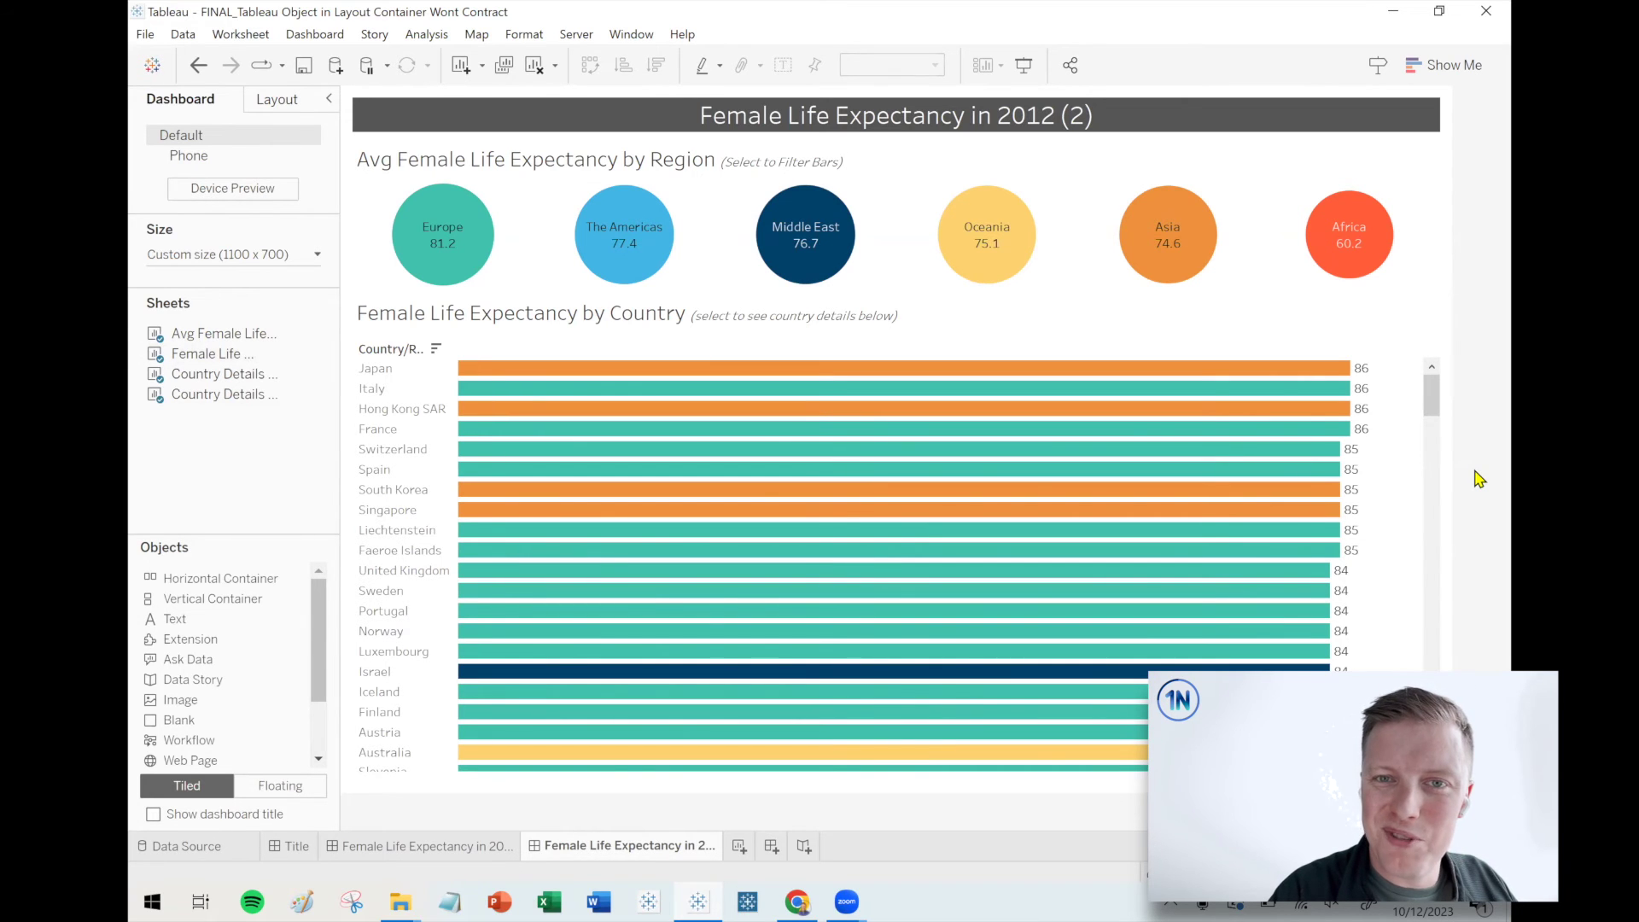